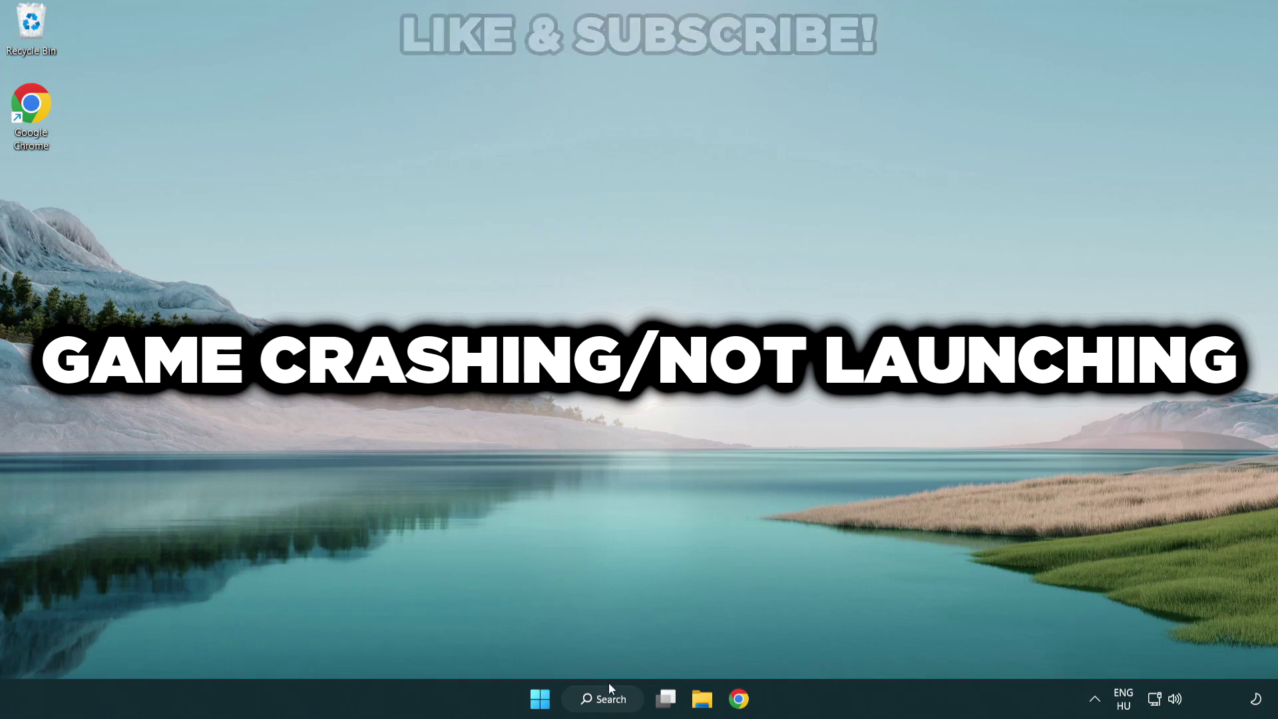
Step: Search Windows for 'device manager'
click(617, 707)
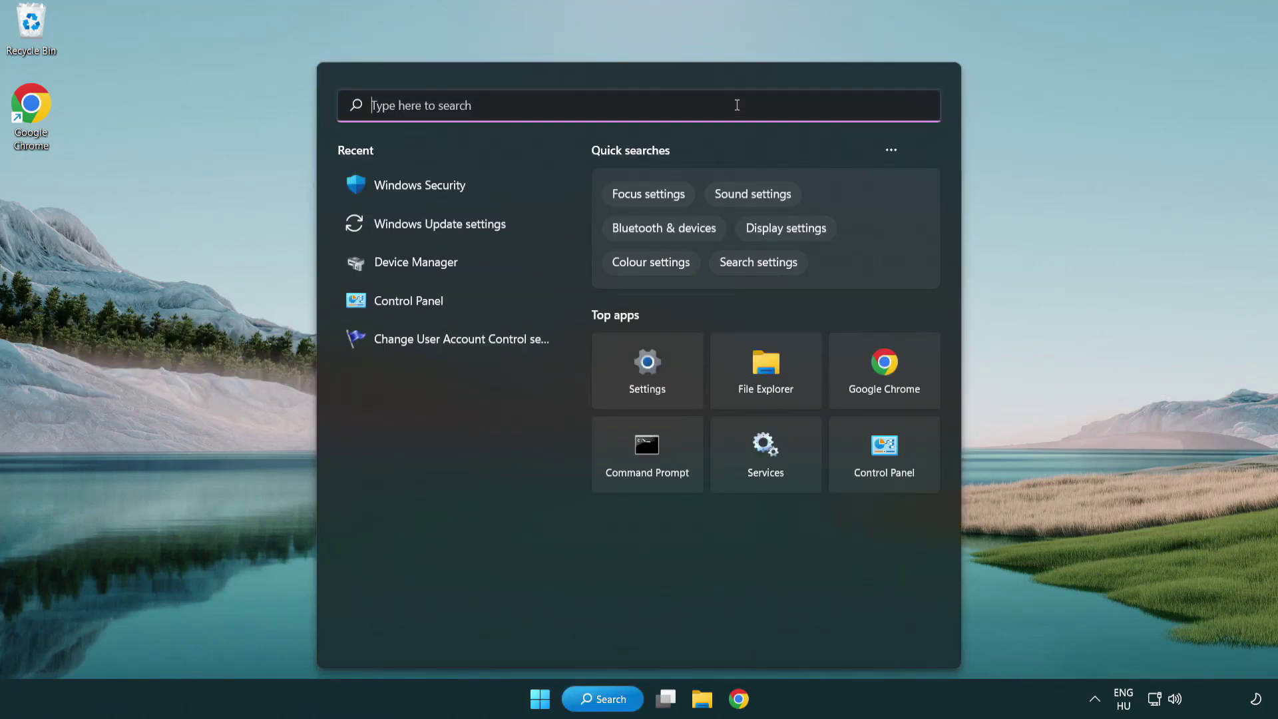
text(device m)
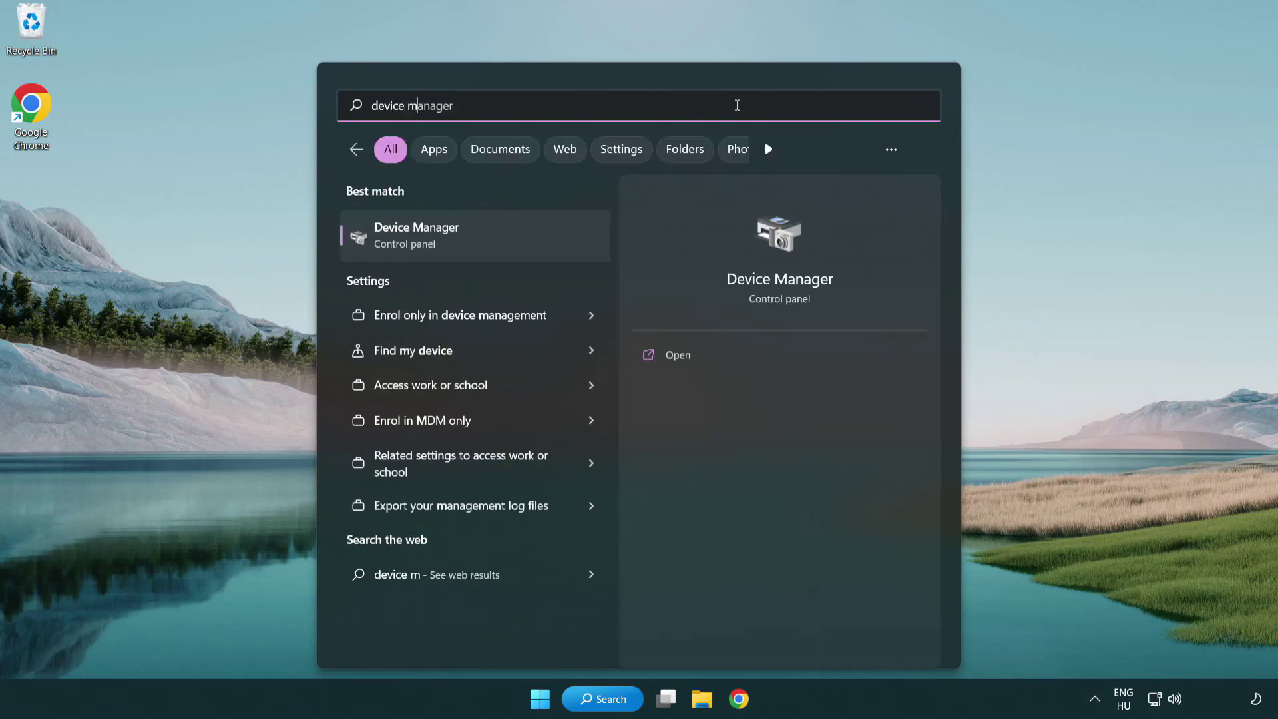
text(anager)
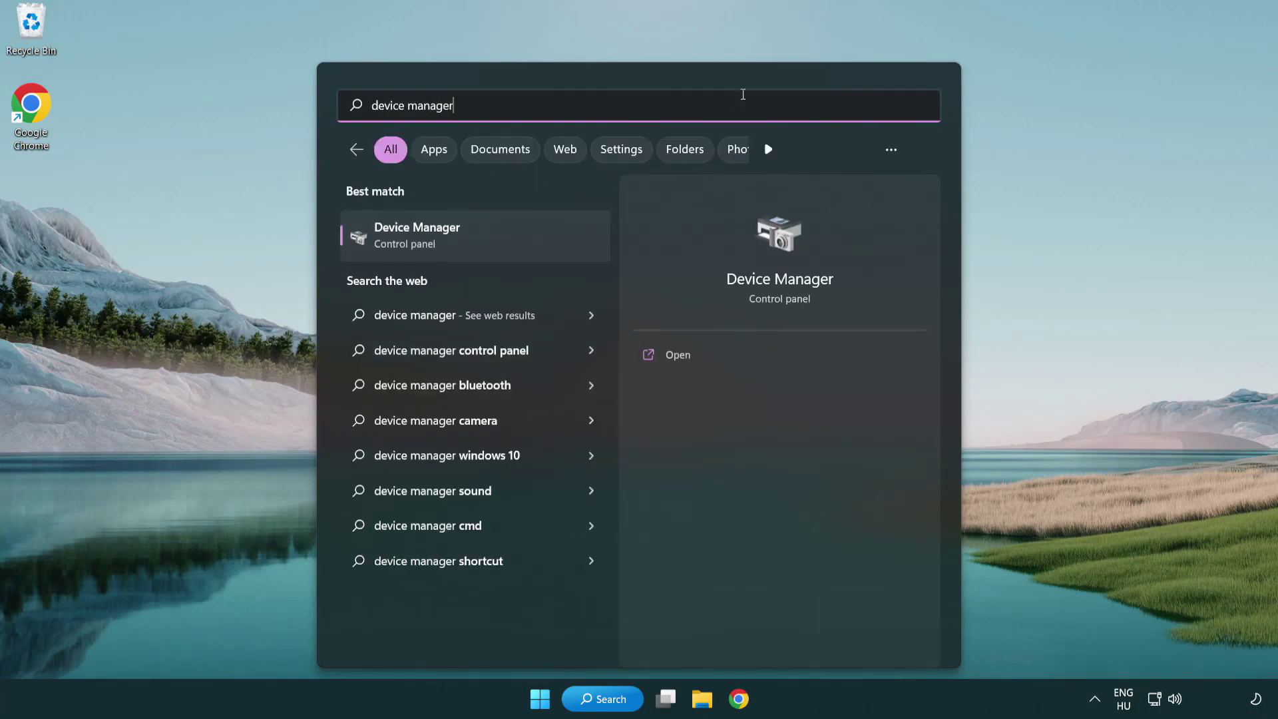
Step: Open Device Manager, centre it, and expand Display adapters to the VMware SVGA 3D adapter's actions
click(512, 245)
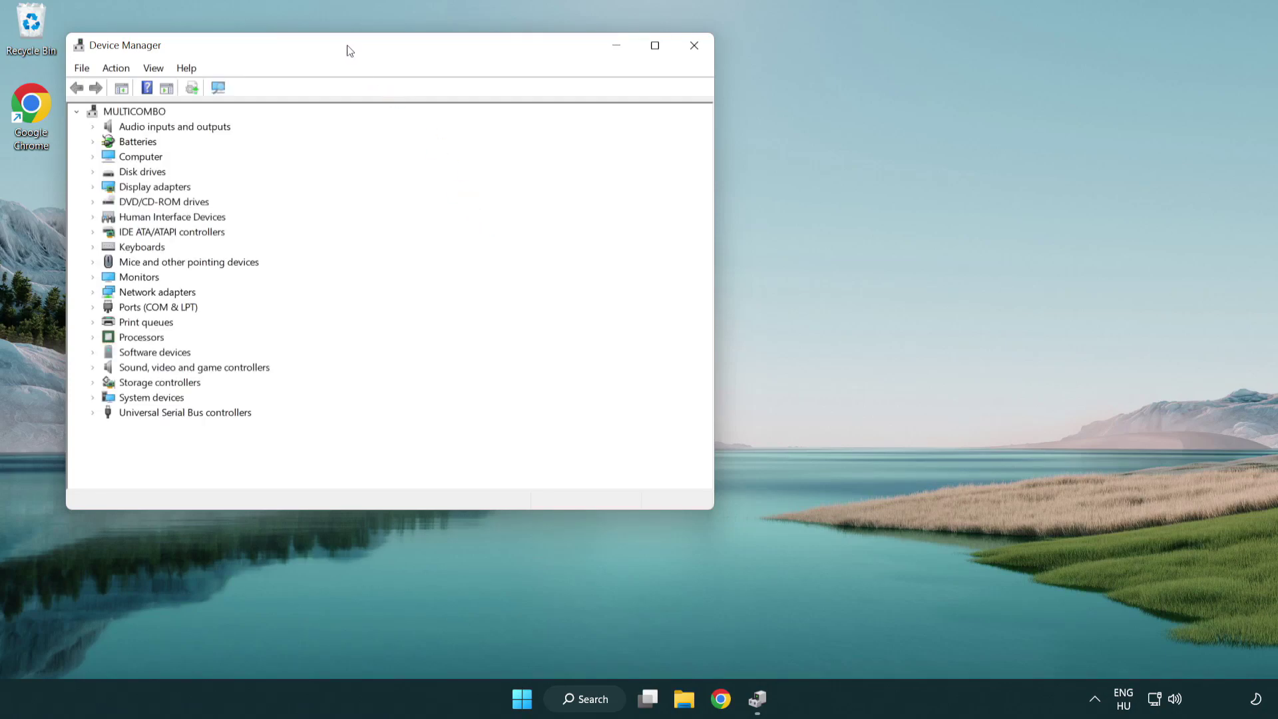
drag(350, 51, 563, 129)
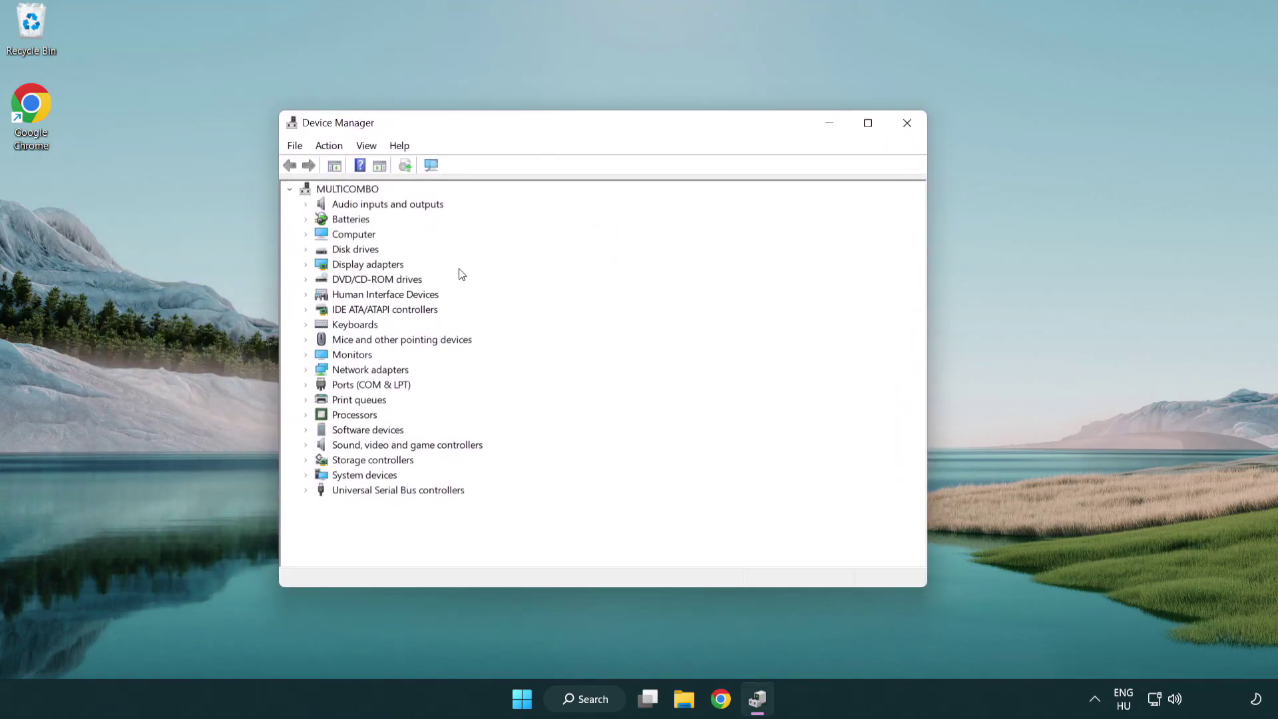
click(374, 266)
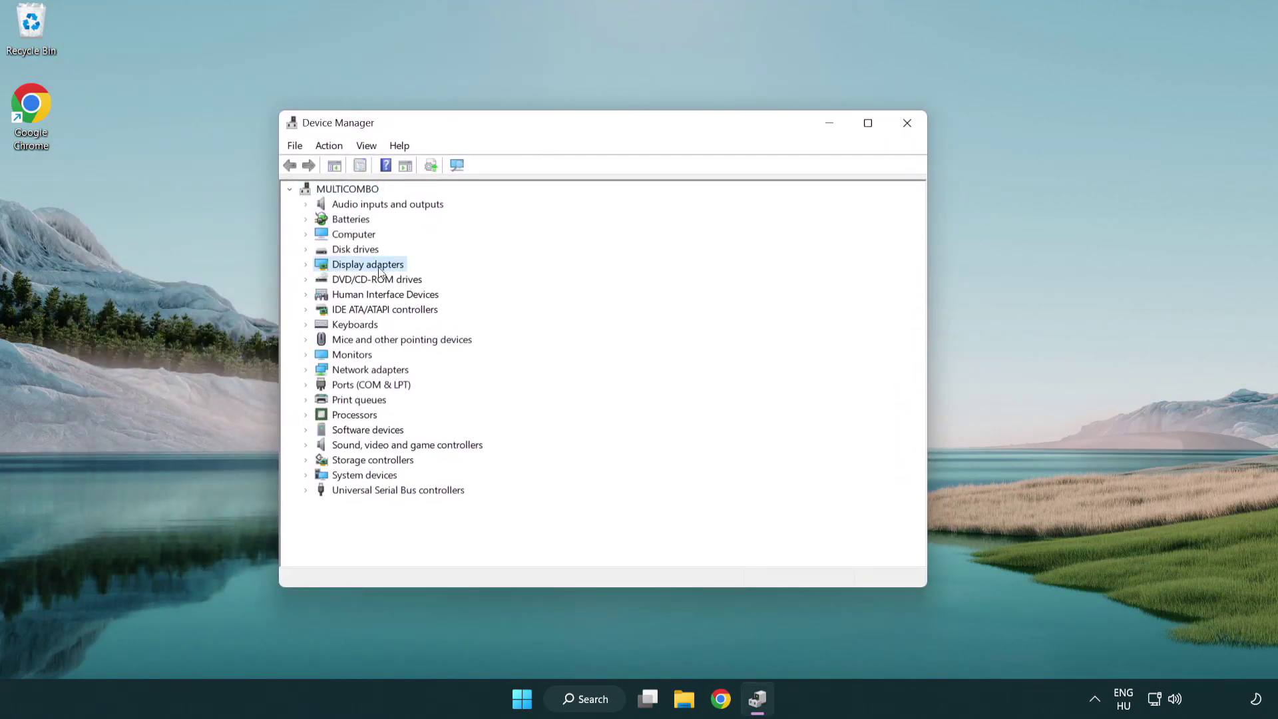
click(305, 265)
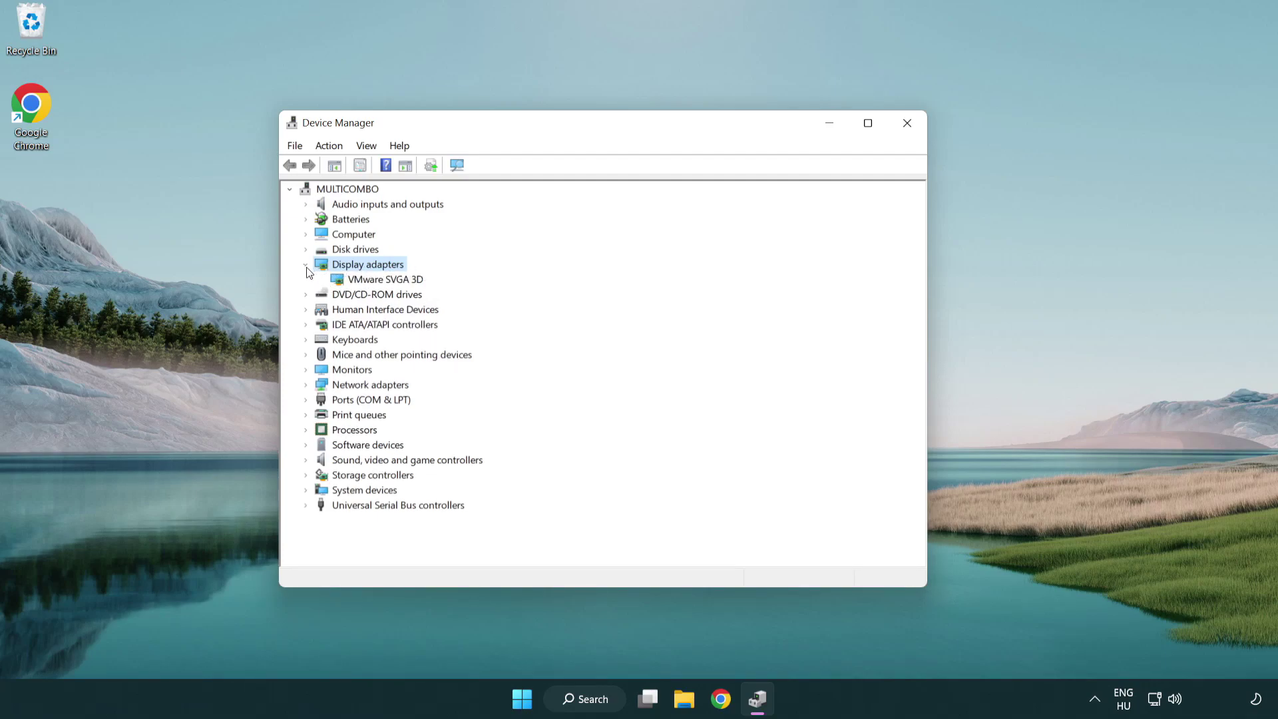
click(381, 282)
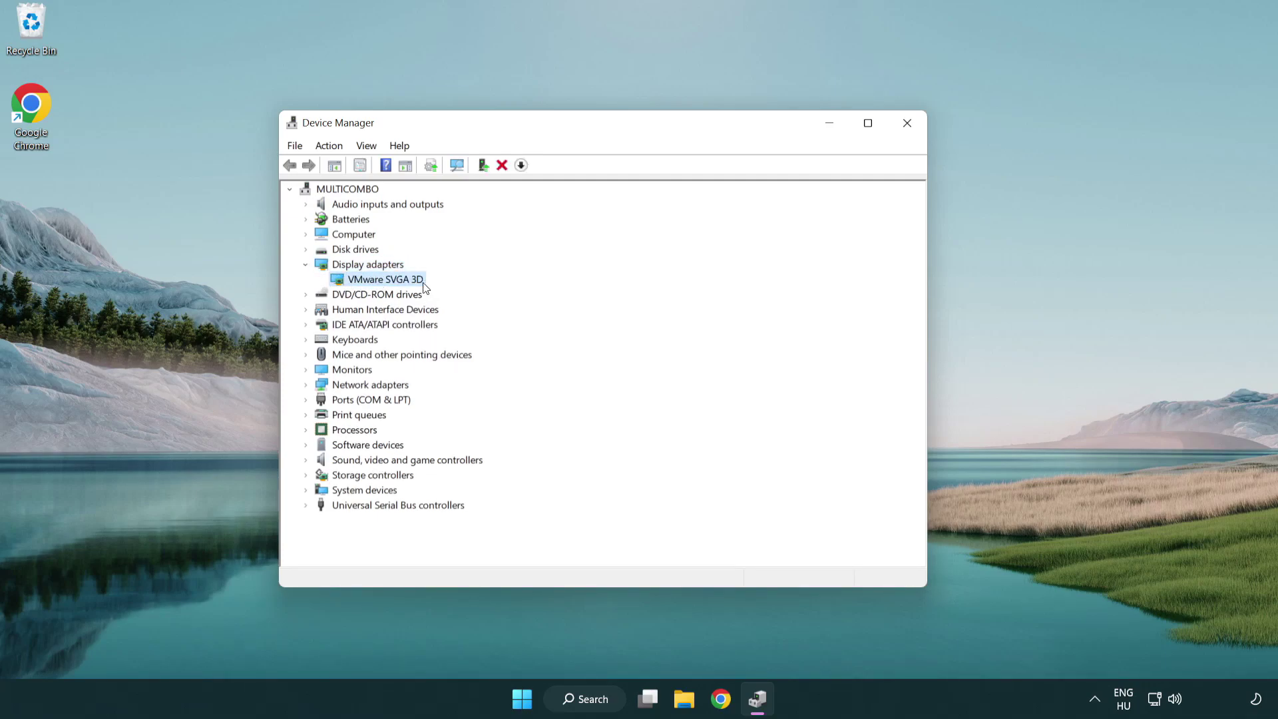
right_click(381, 284)
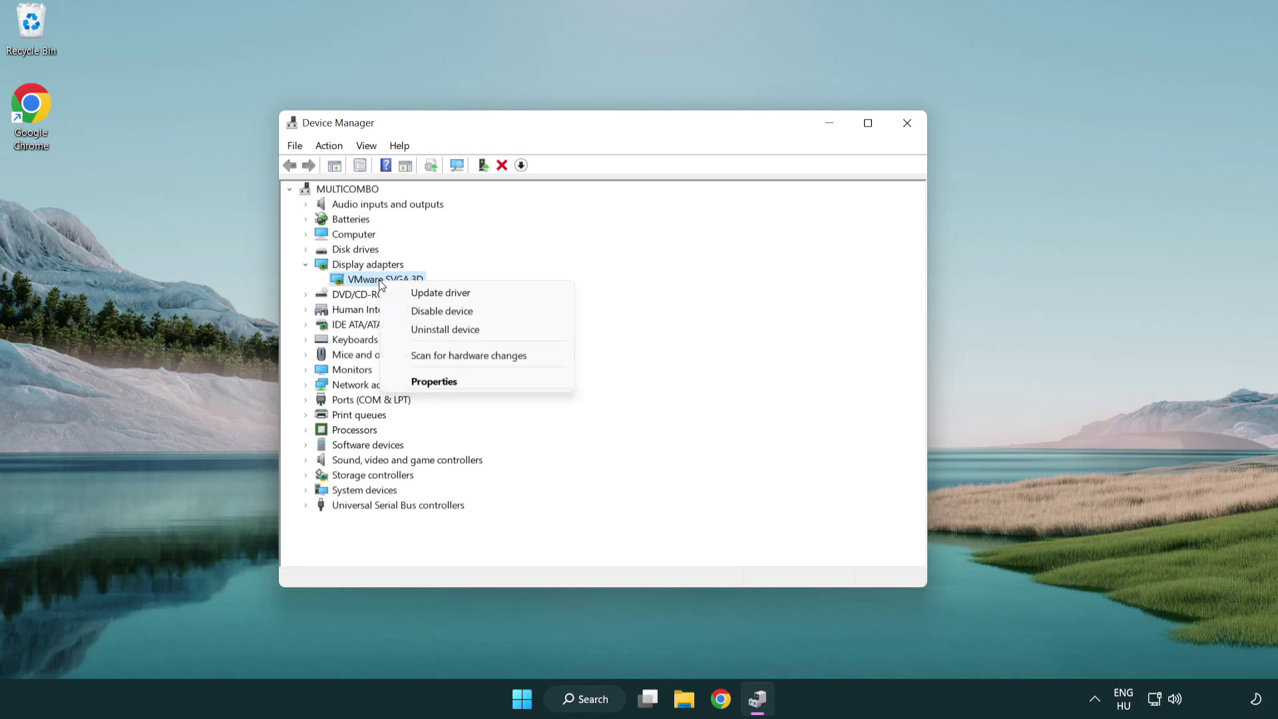
Step: Update the VMware SVGA 3D driver automatically; Windows reports the best driver is already installed
click(504, 294)
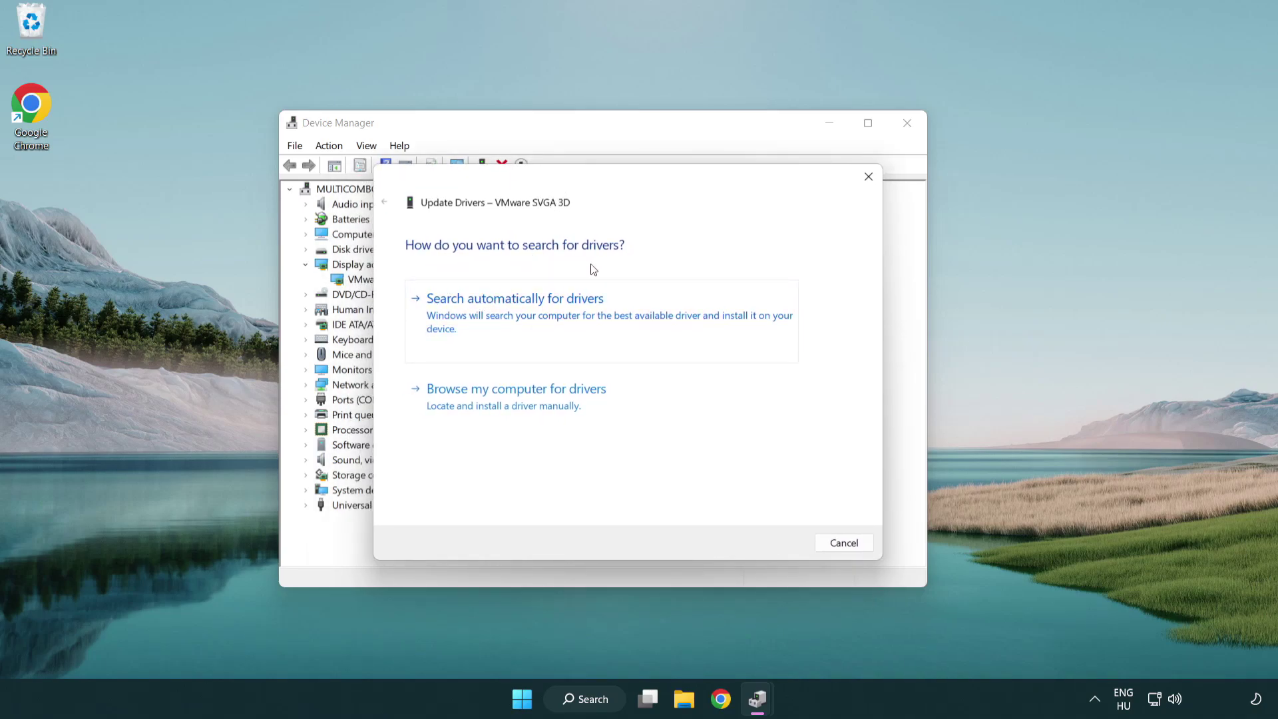
click(564, 316)
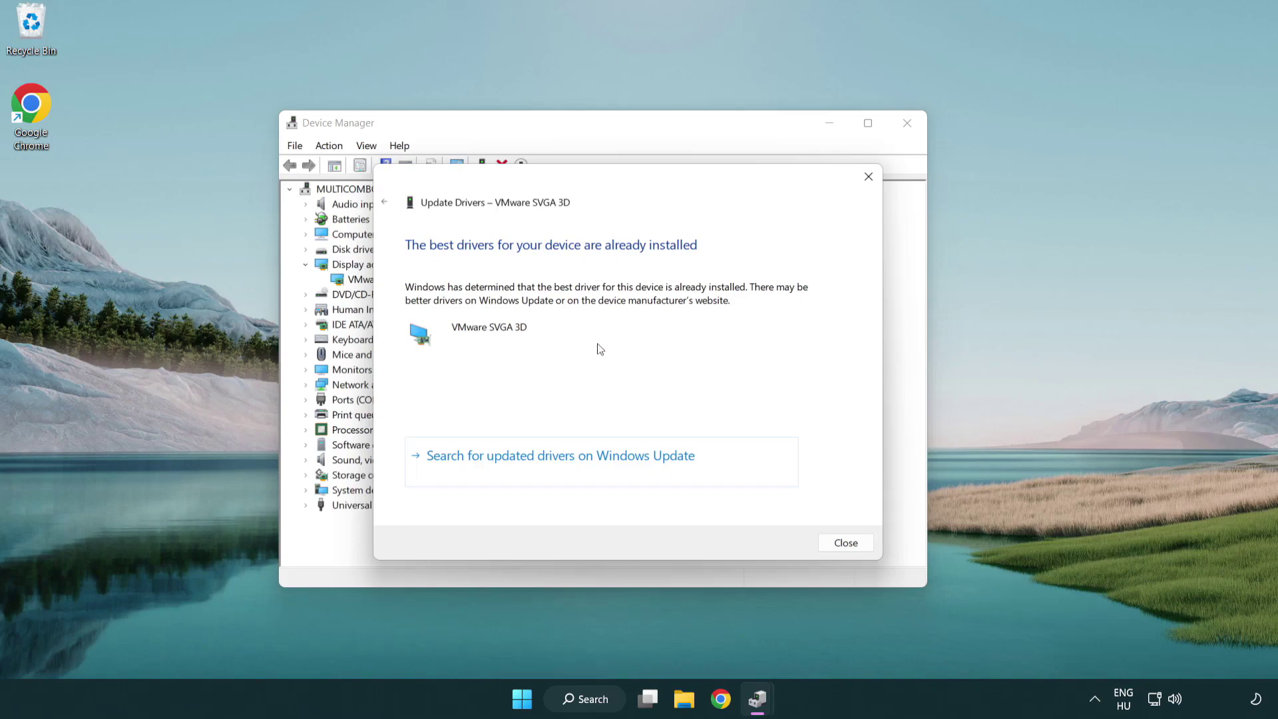
click(847, 545)
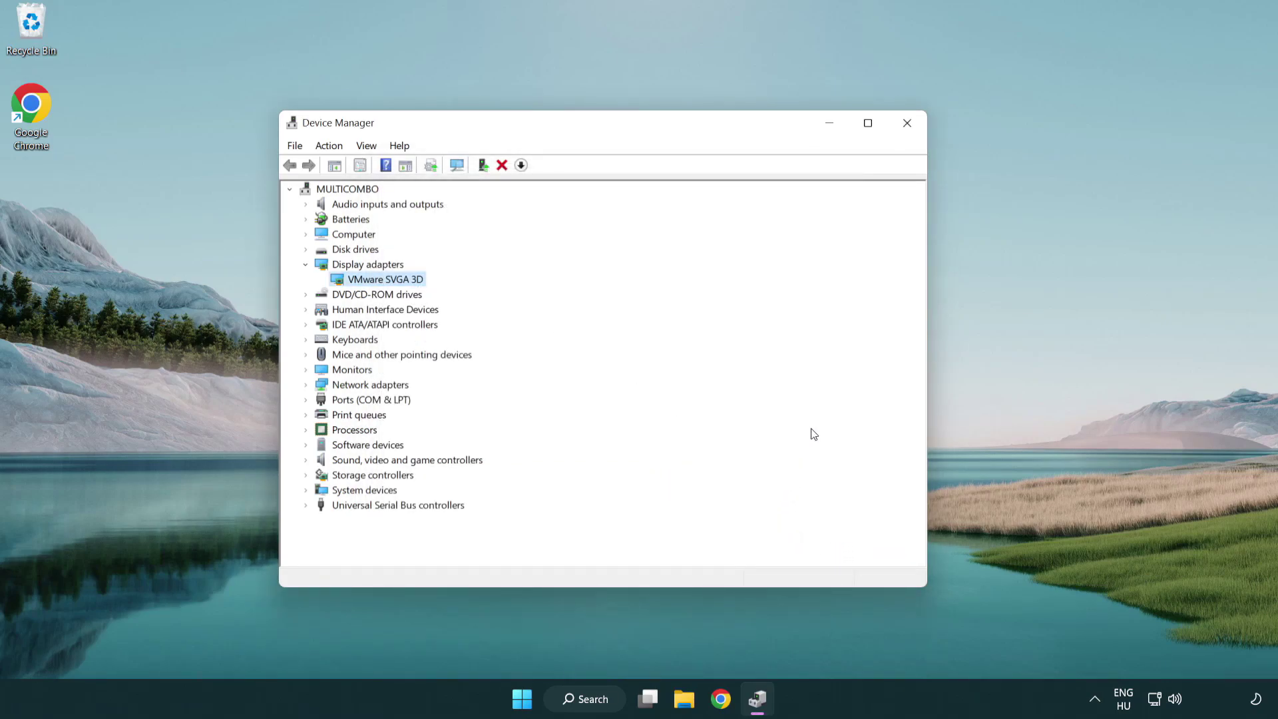
Step: Close Device Manager and search Windows for 'update'
click(910, 125)
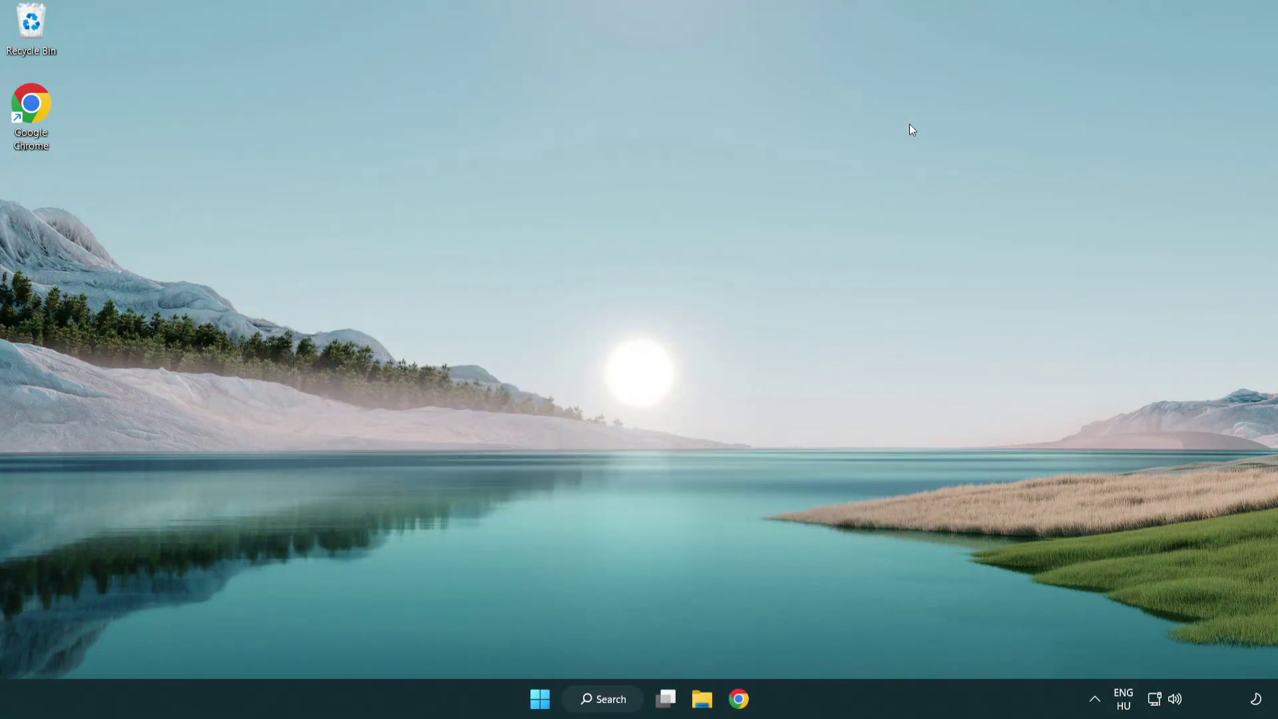
click(614, 697)
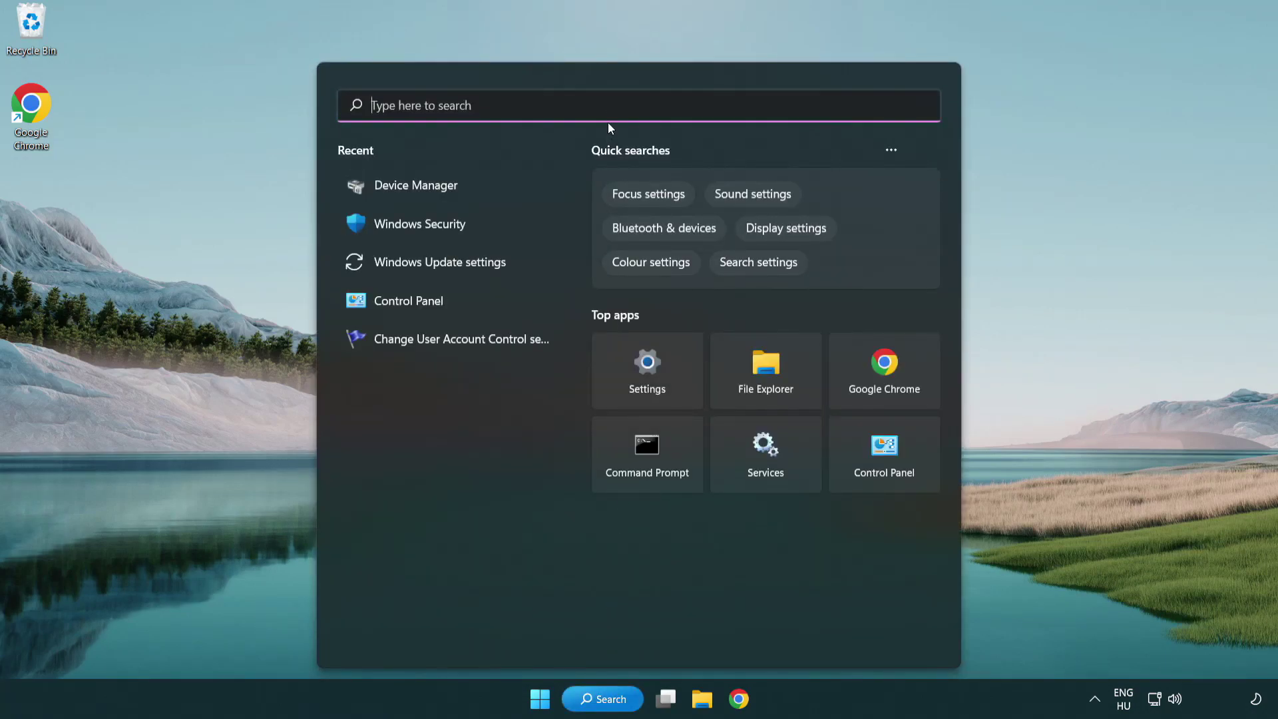
text(update)
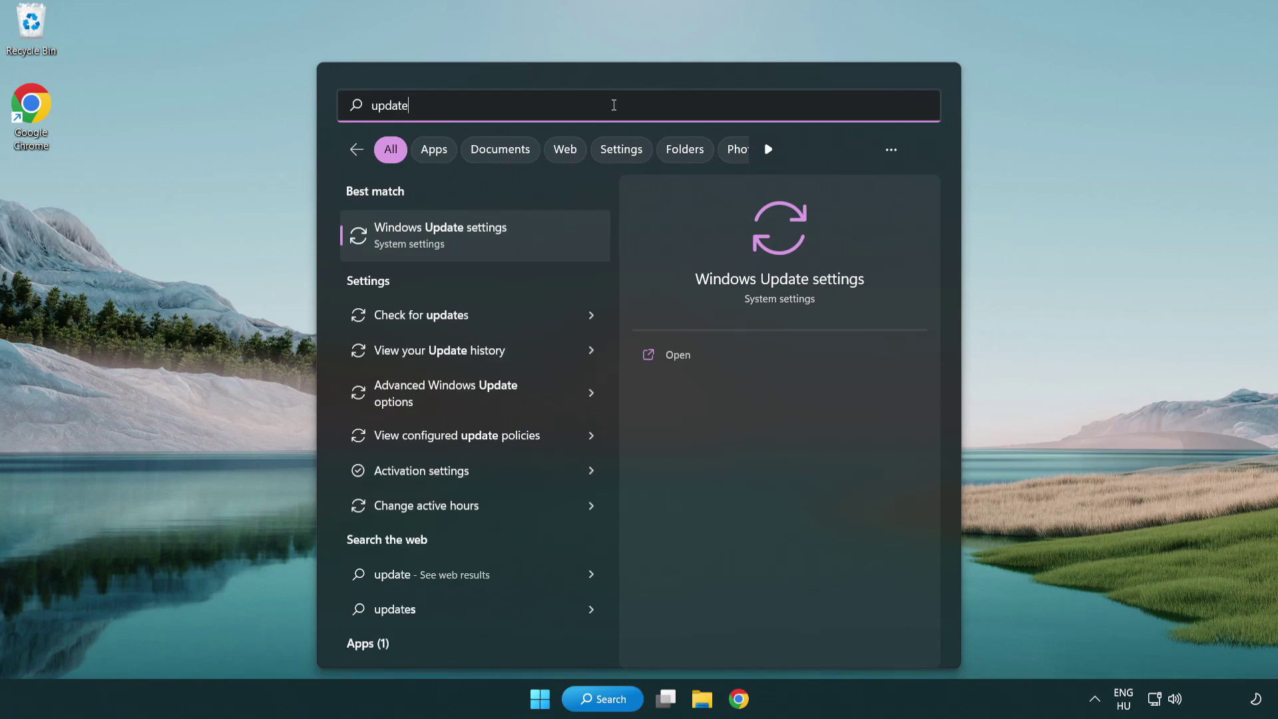
Step: Run a Windows Update check confirming the PC is up to date, then close Settings
click(498, 241)
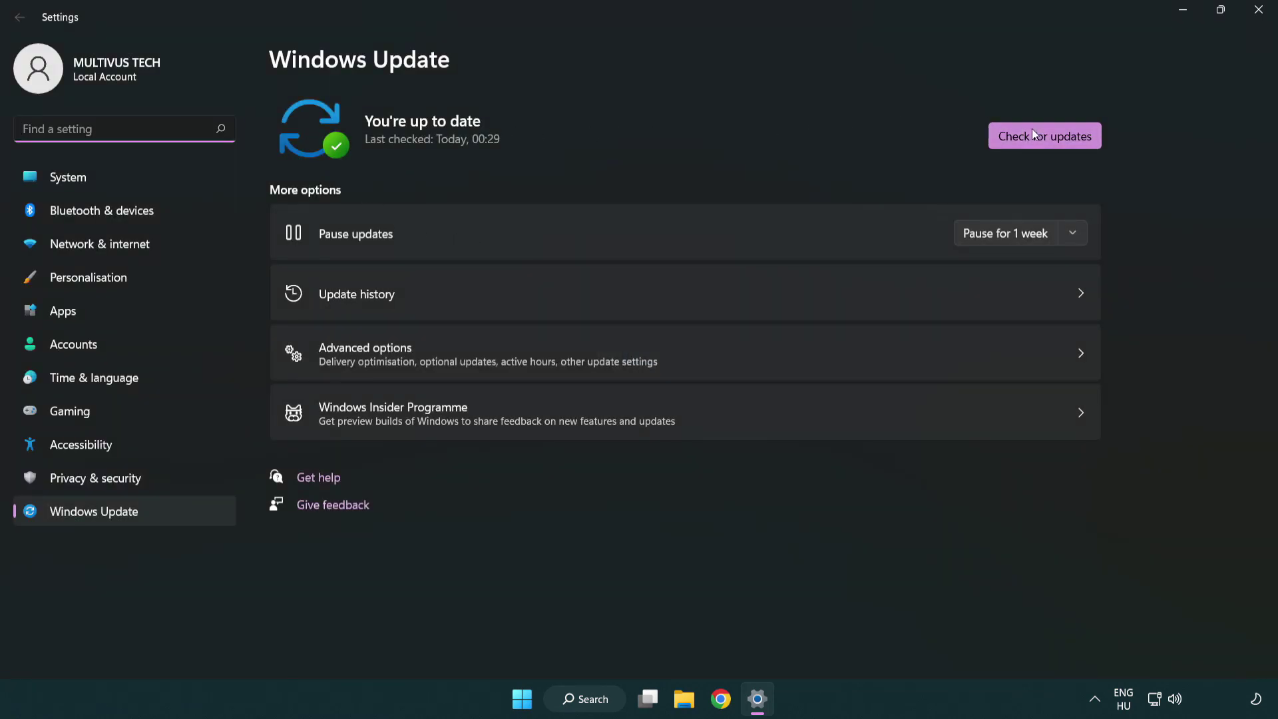
click(1067, 145)
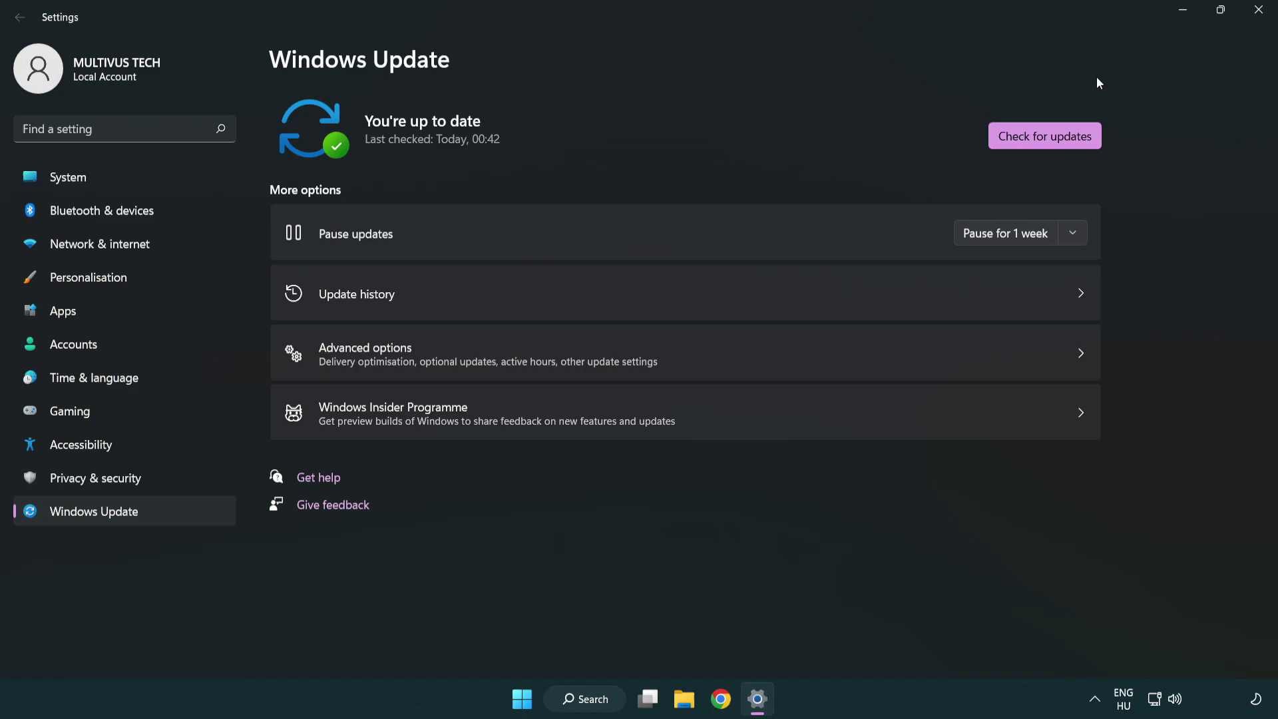
click(1254, 20)
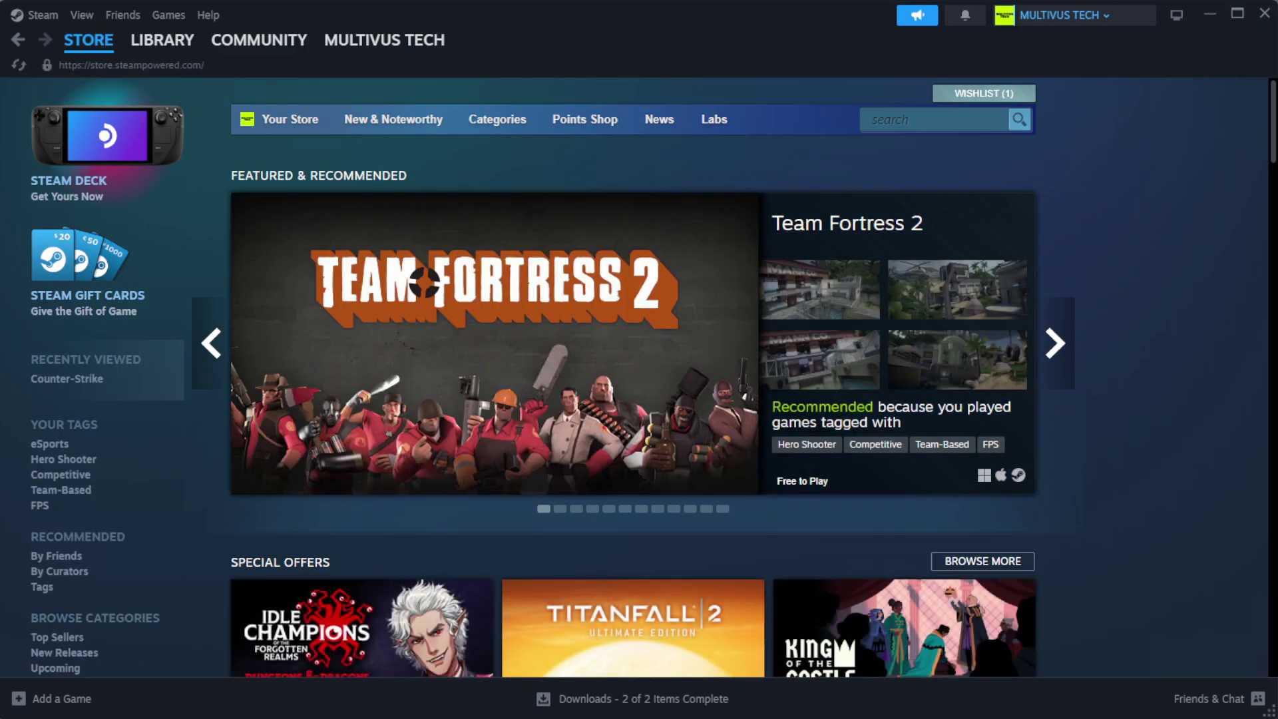
Step: Switch Steam to Library Home and bring up the menu for YOUR NOT WORKING GAME
mouse_move(158, 50)
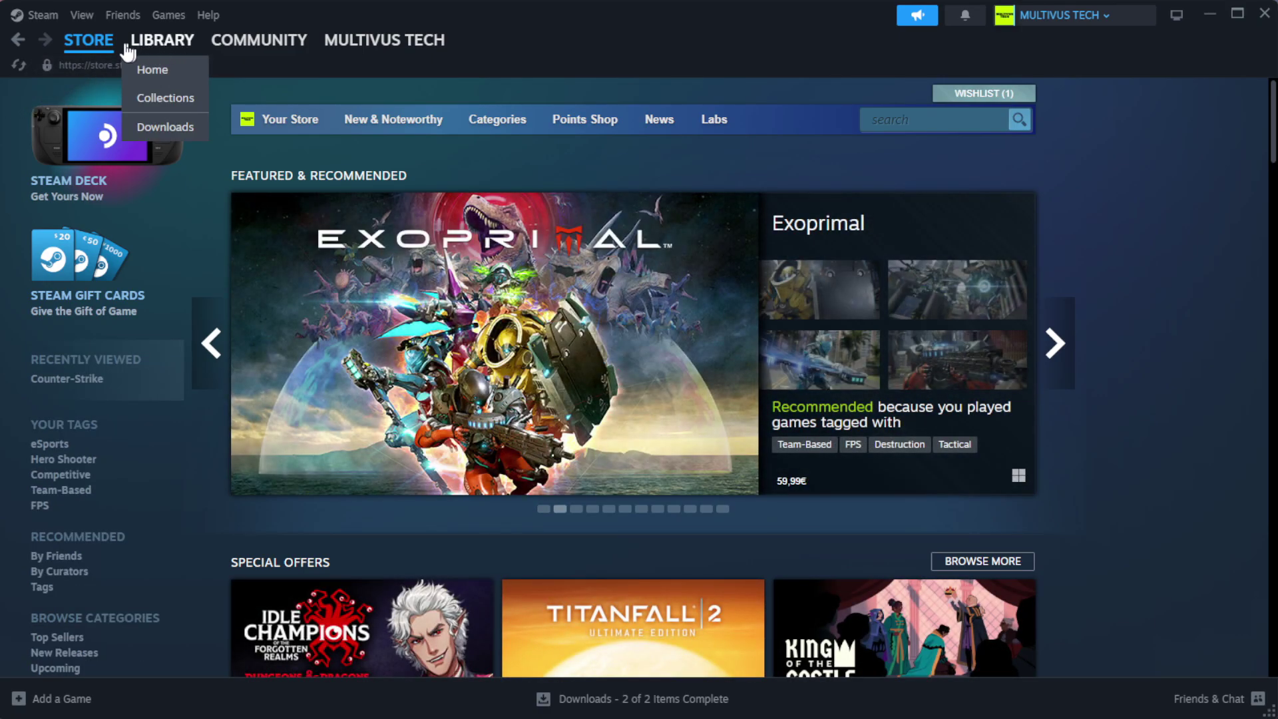
click(183, 72)
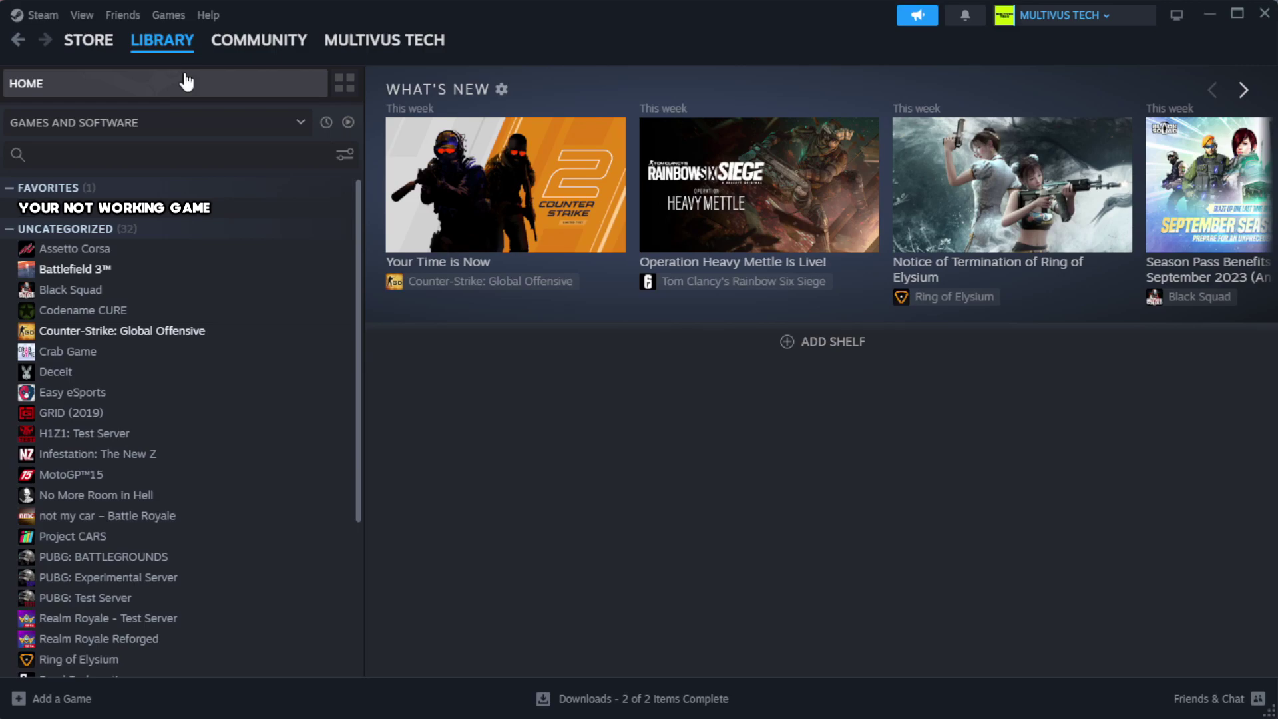
right_click(316, 212)
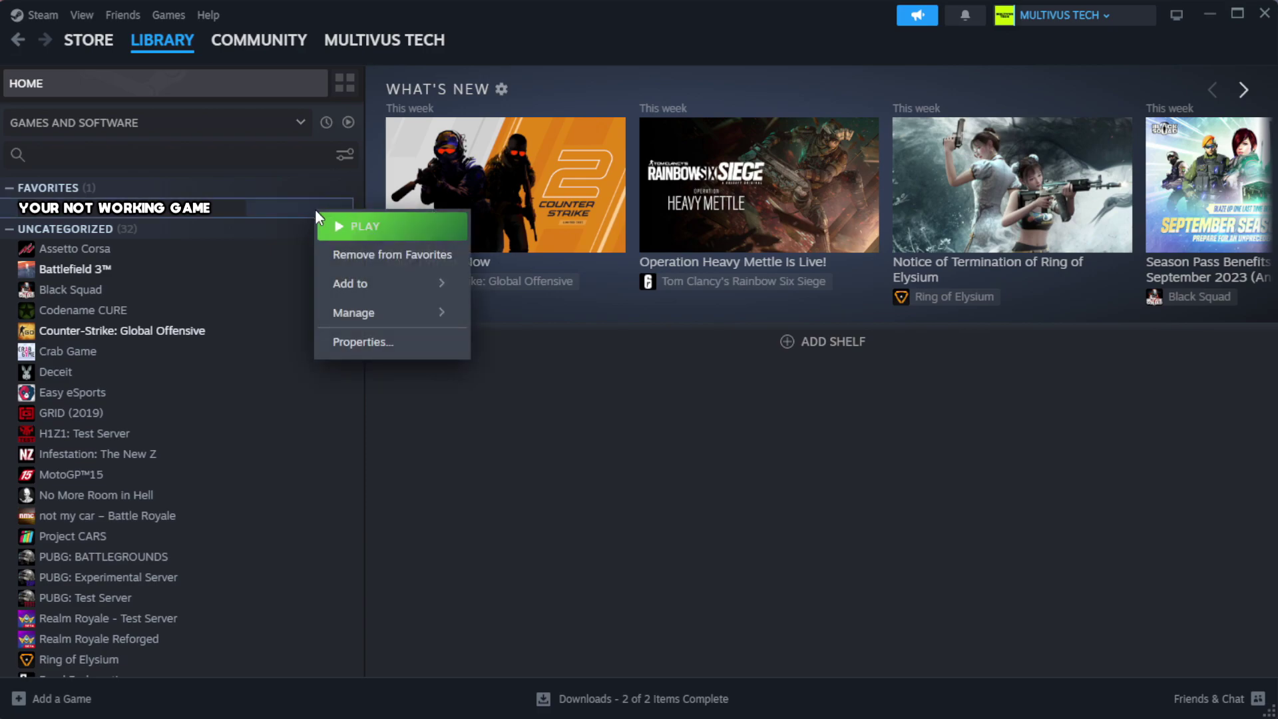
Step: Verify YOUR NOT WORKING GAME's files from its Installed Files properties; all 1039 validate
click(404, 353)
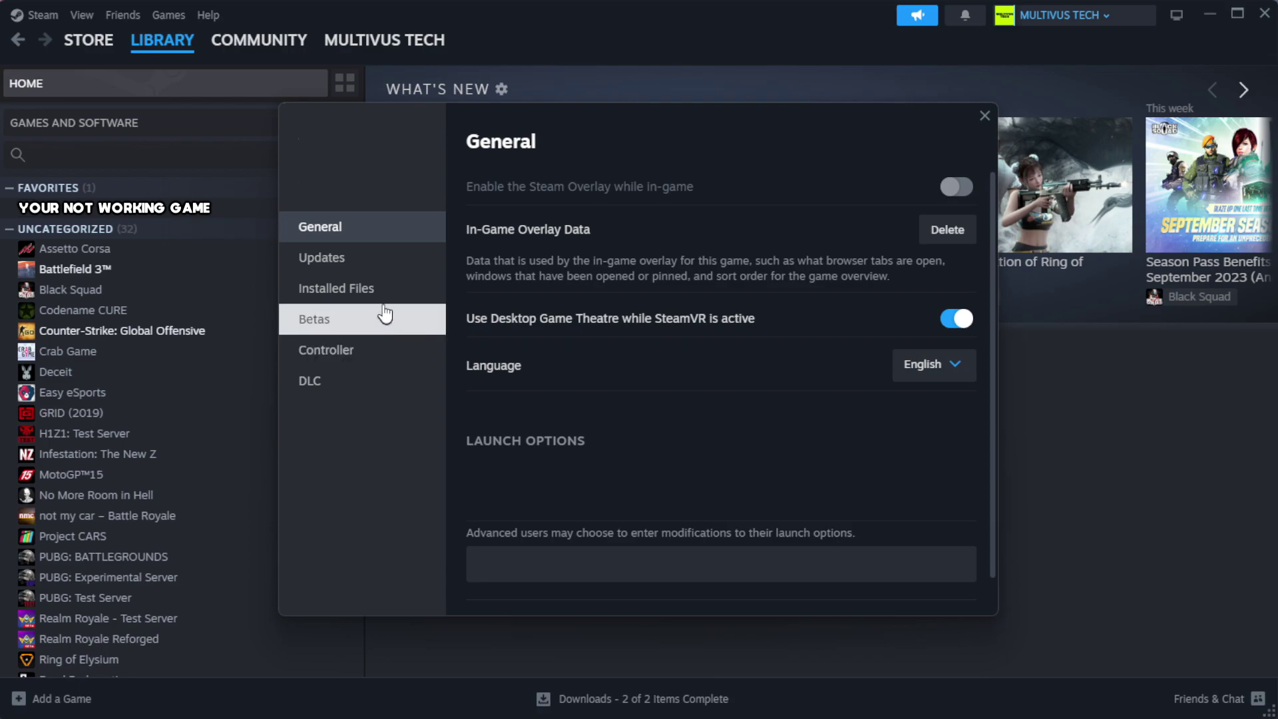
click(420, 303)
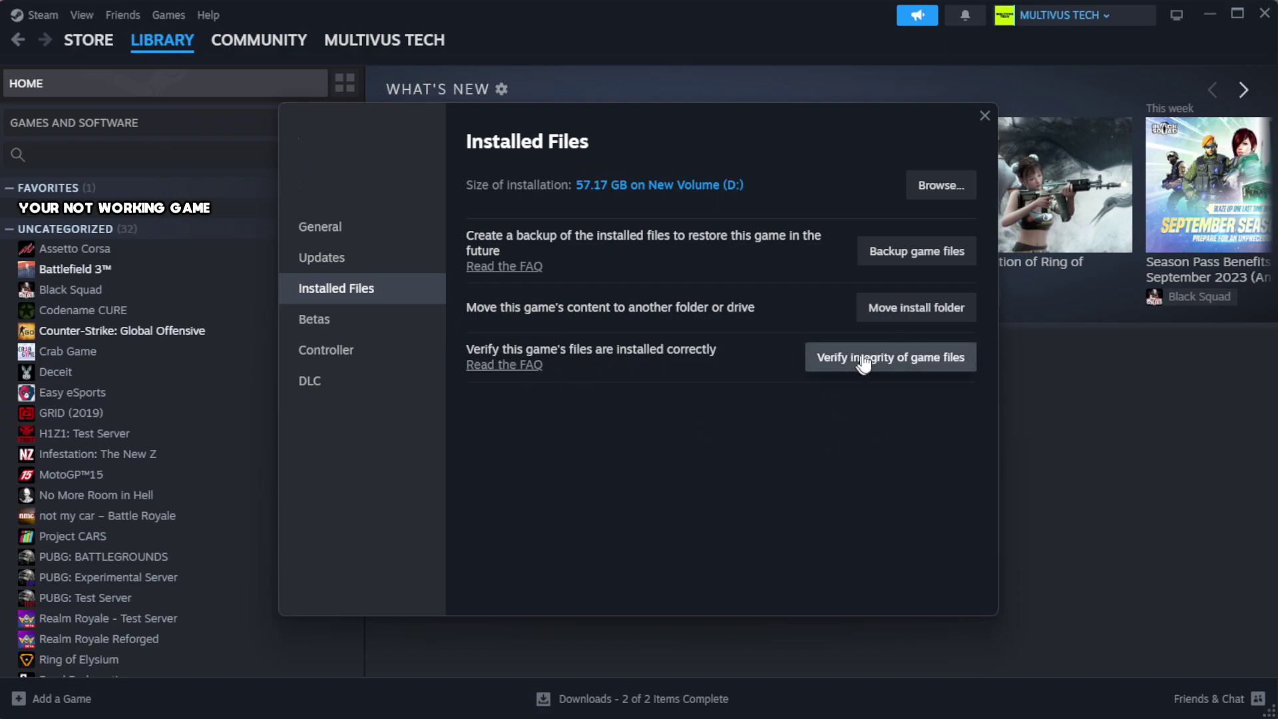
click(899, 362)
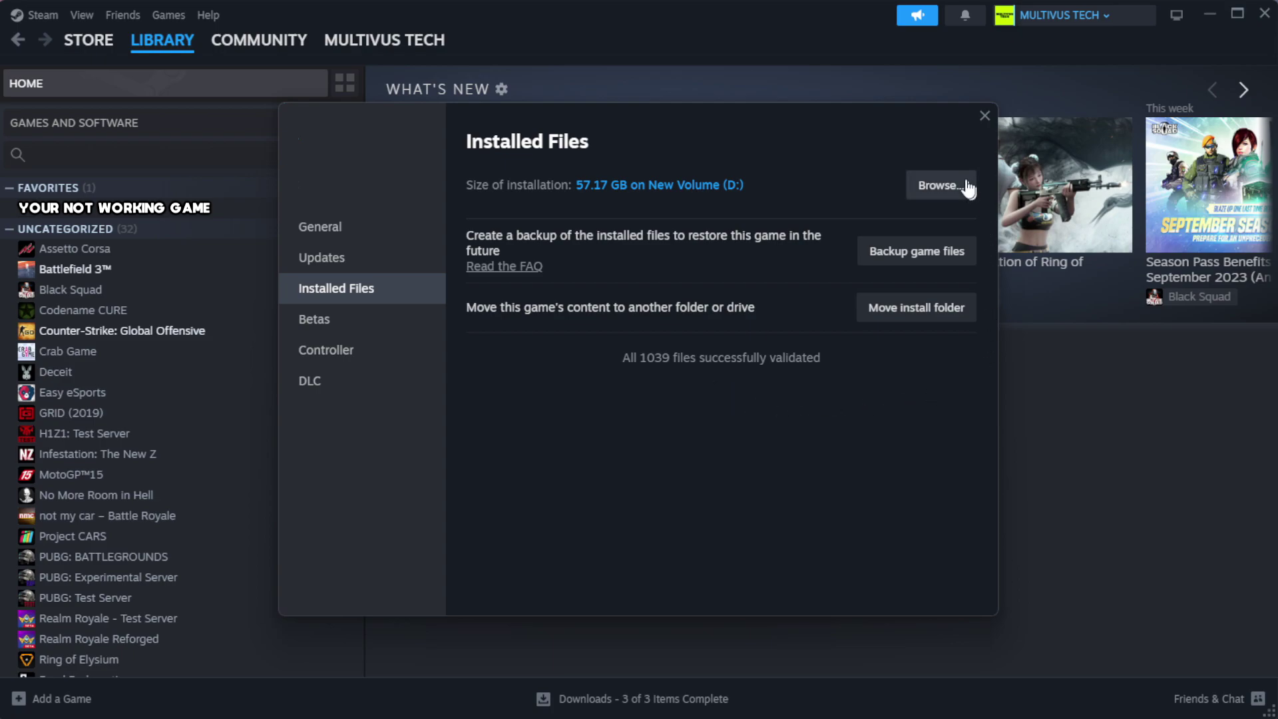
Step: Open the game's install folder and the Properties of the YOUR NOT WORKING GAME shortcut
click(940, 186)
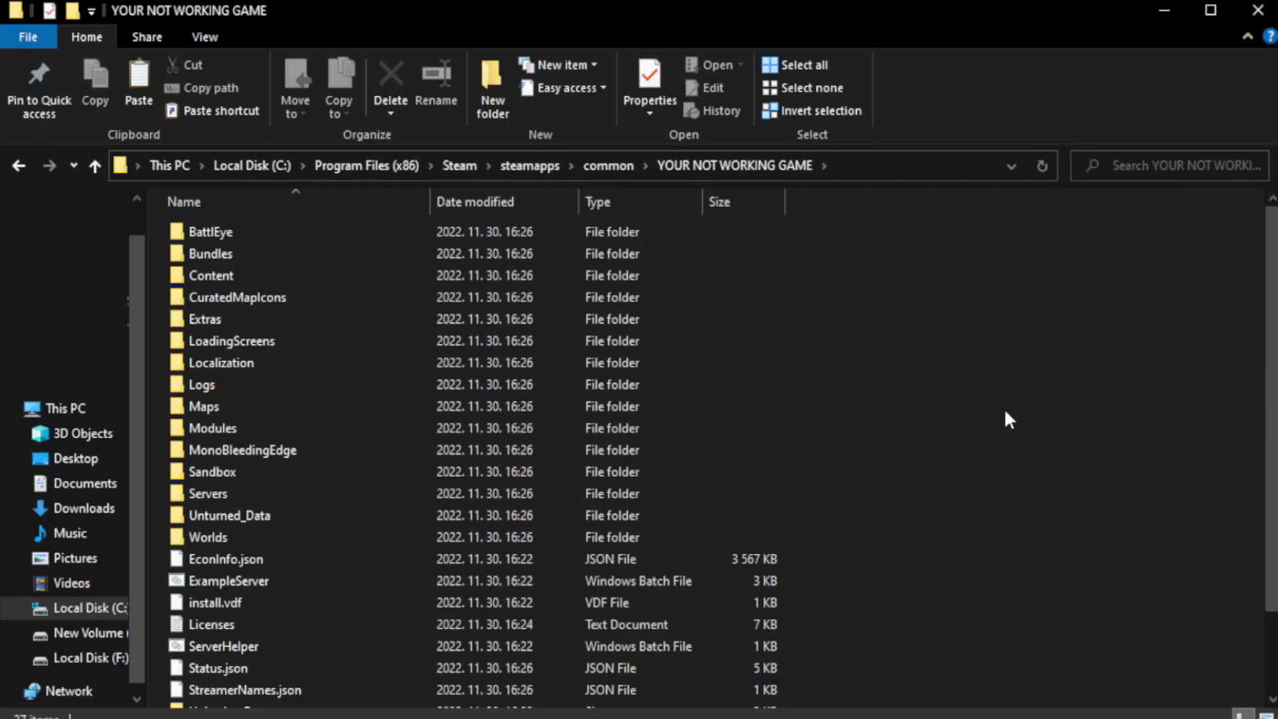
scroll(1272, 480, down, 2)
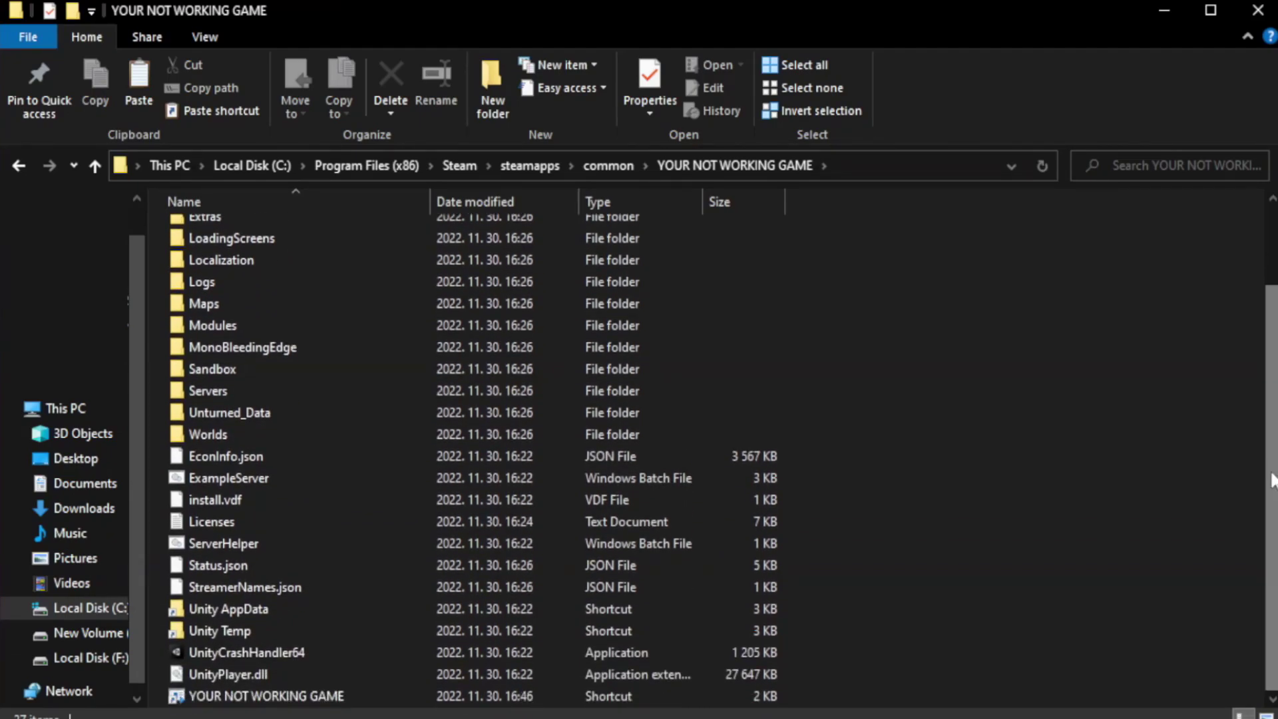
click(466, 696)
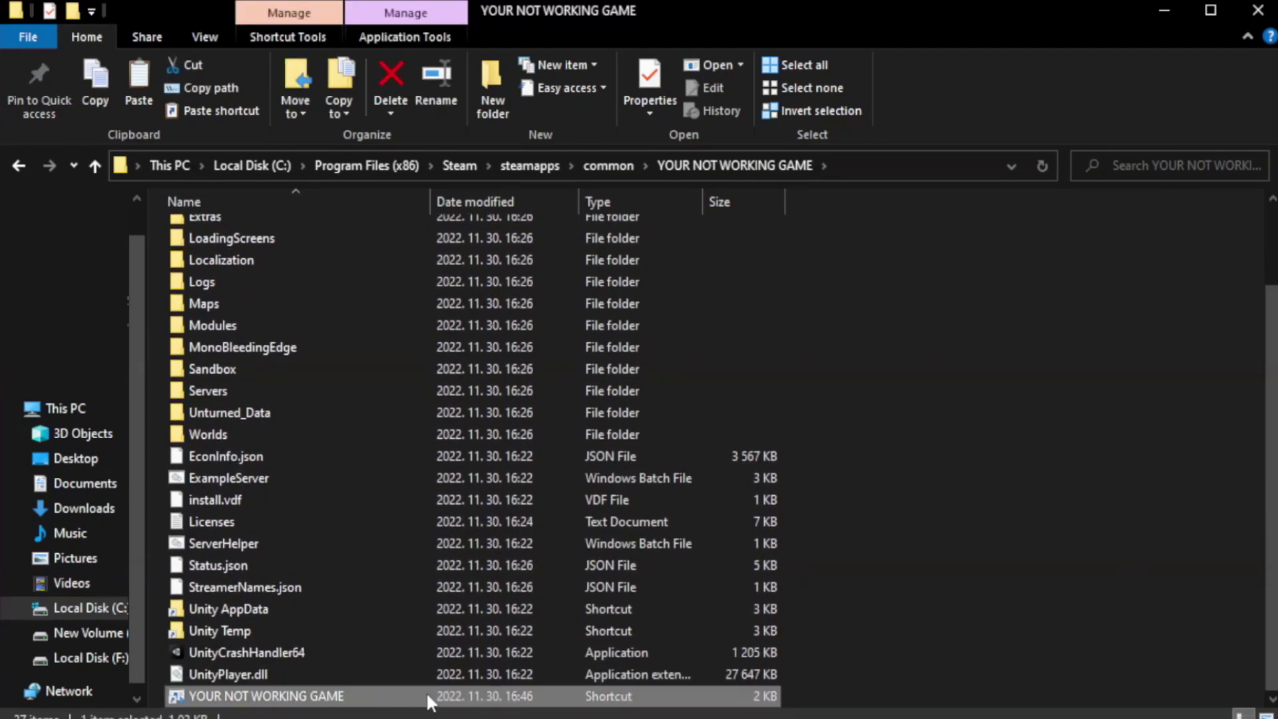
right_click(427, 698)
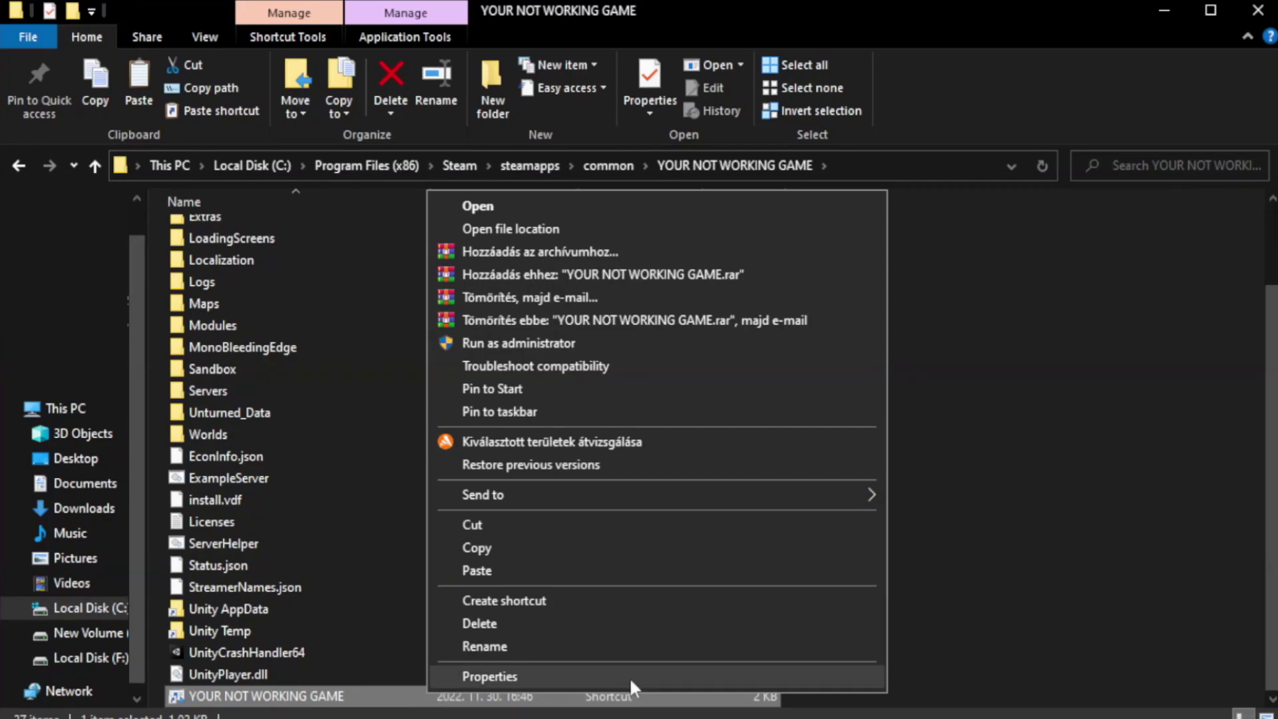
click(651, 672)
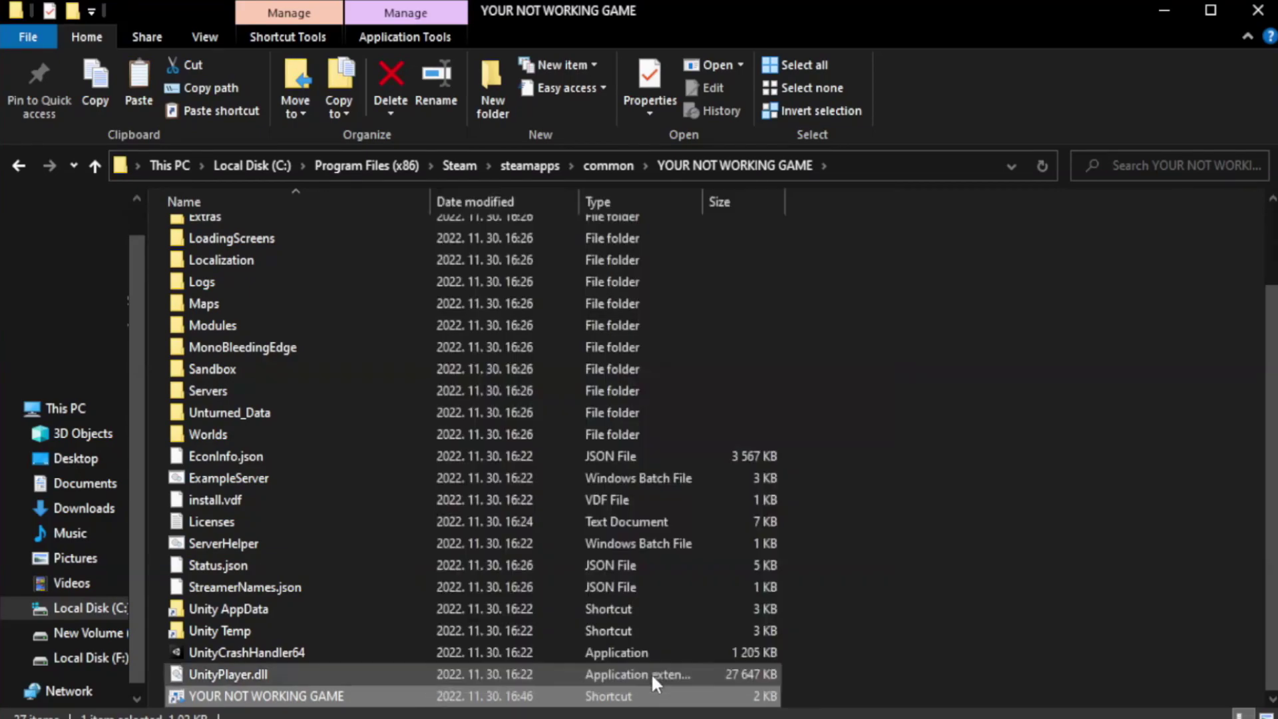
Step: Set the game shortcut to Windows 8 compatibility mode and run as administrator, then apply
drag(639, 359, 643, 132)
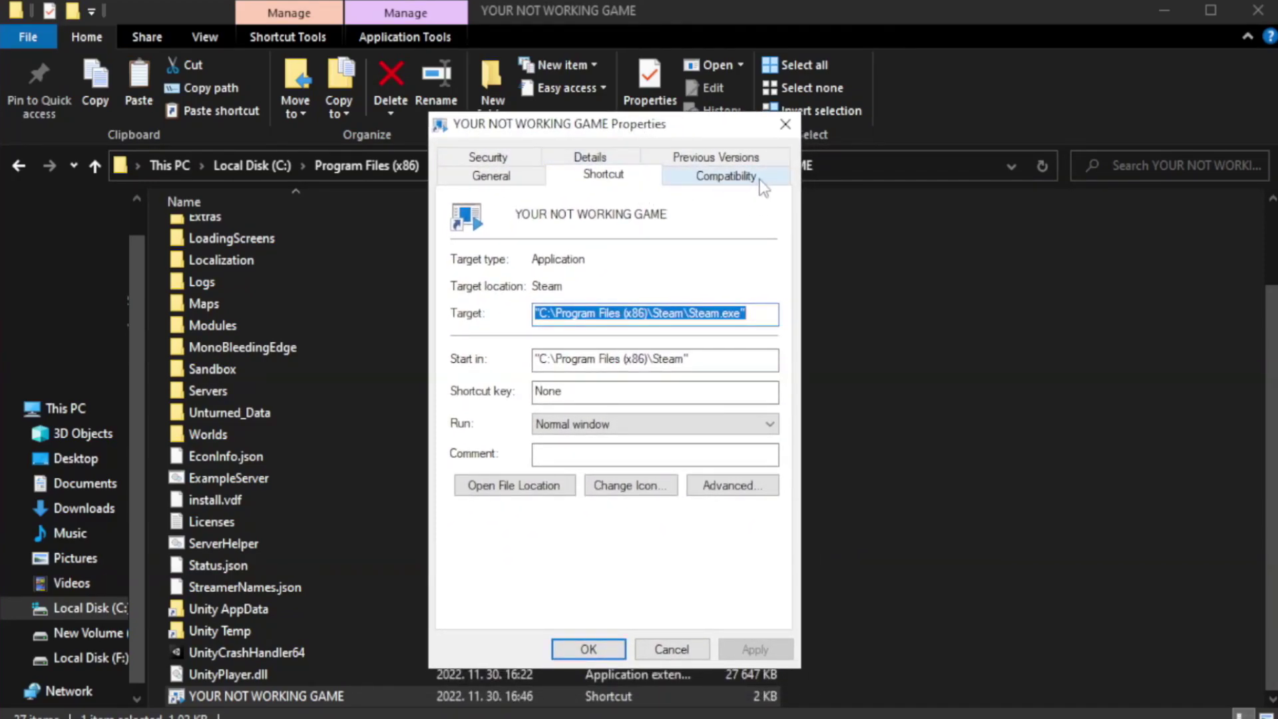
click(719, 179)
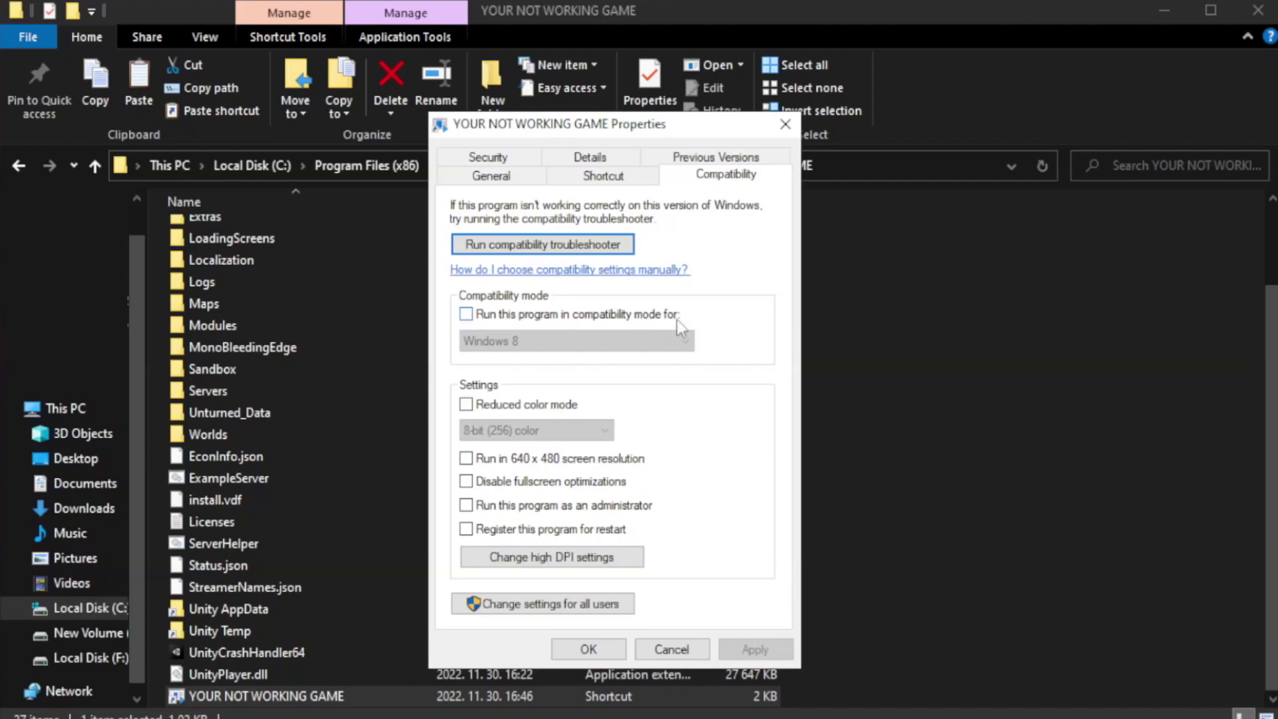
click(505, 315)
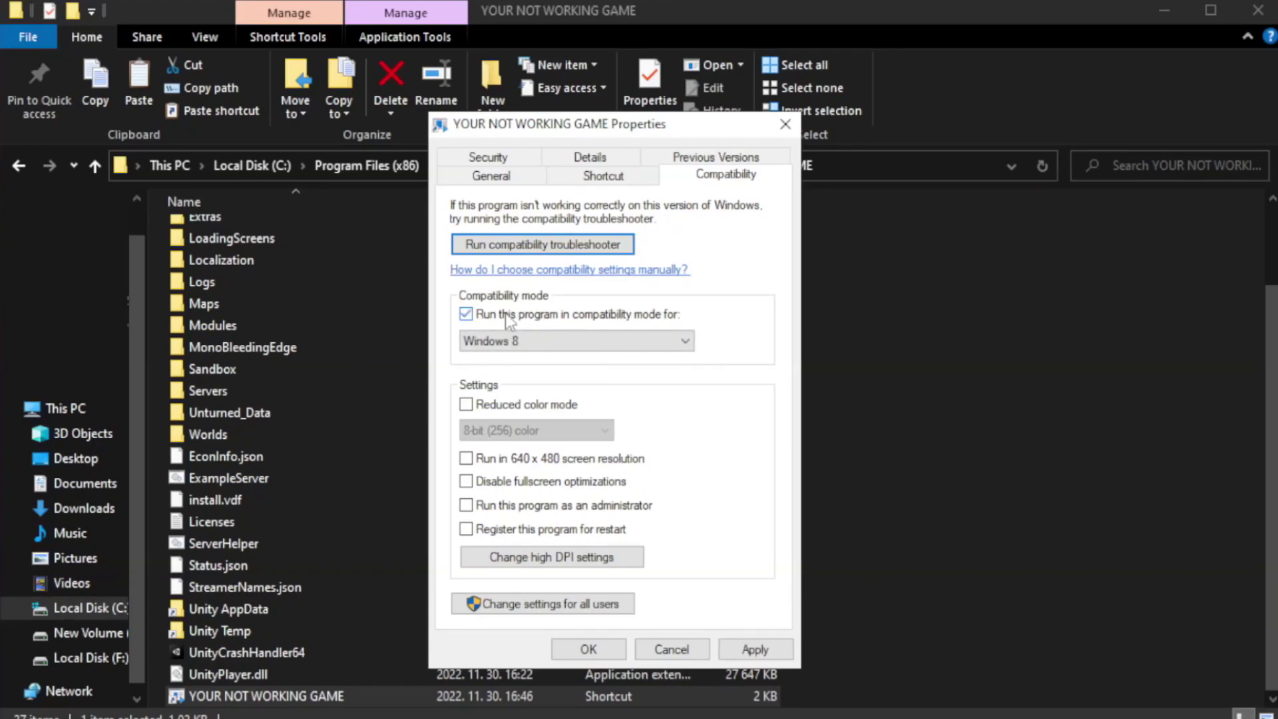
click(563, 340)
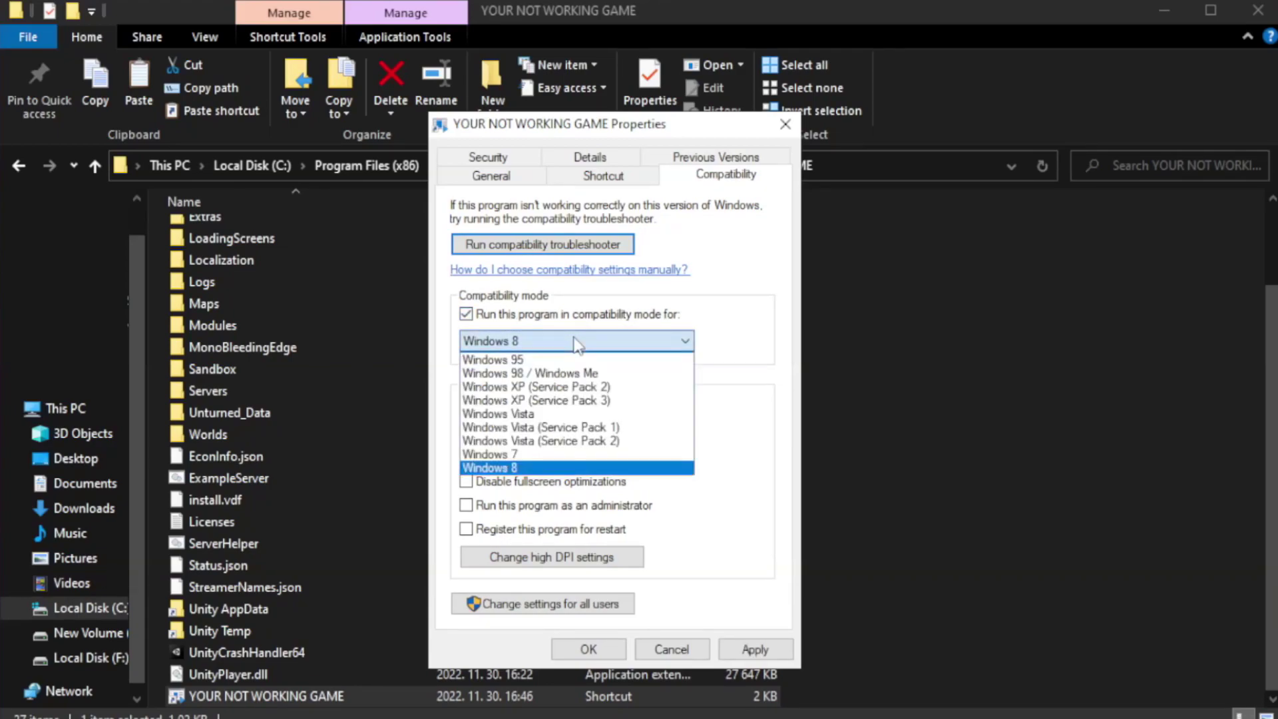
click(542, 468)
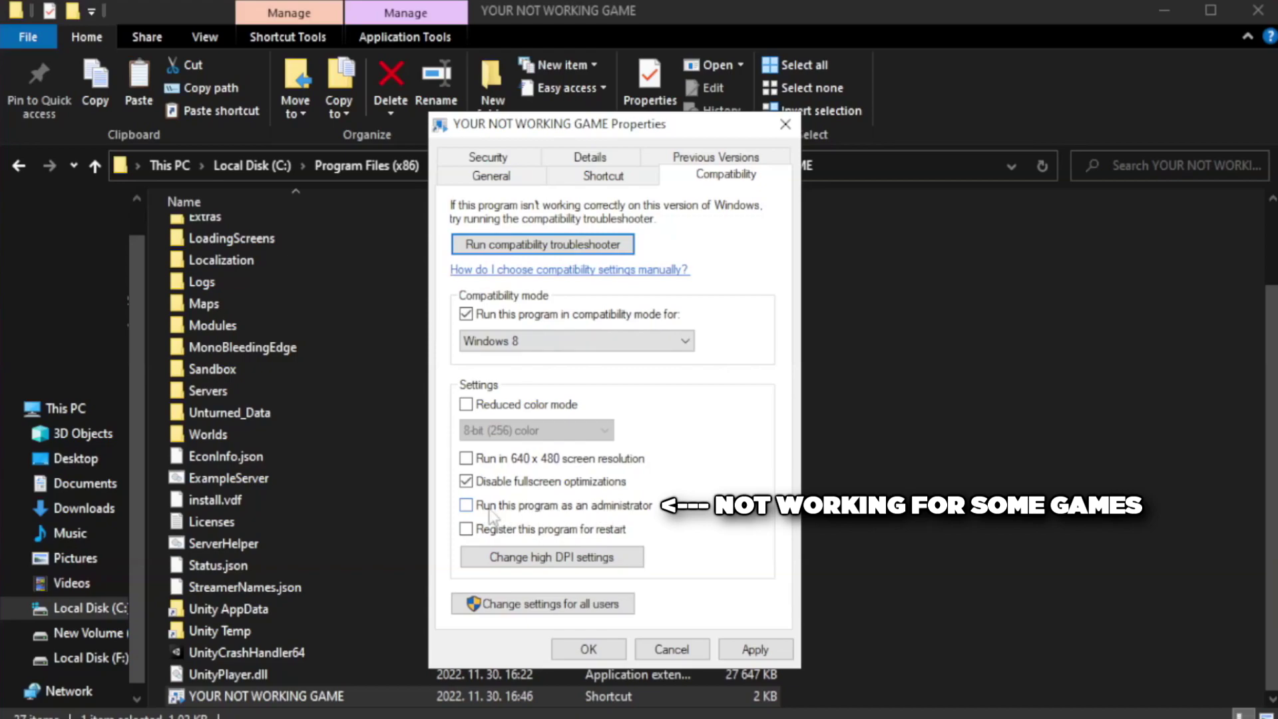
click(502, 515)
click(749, 650)
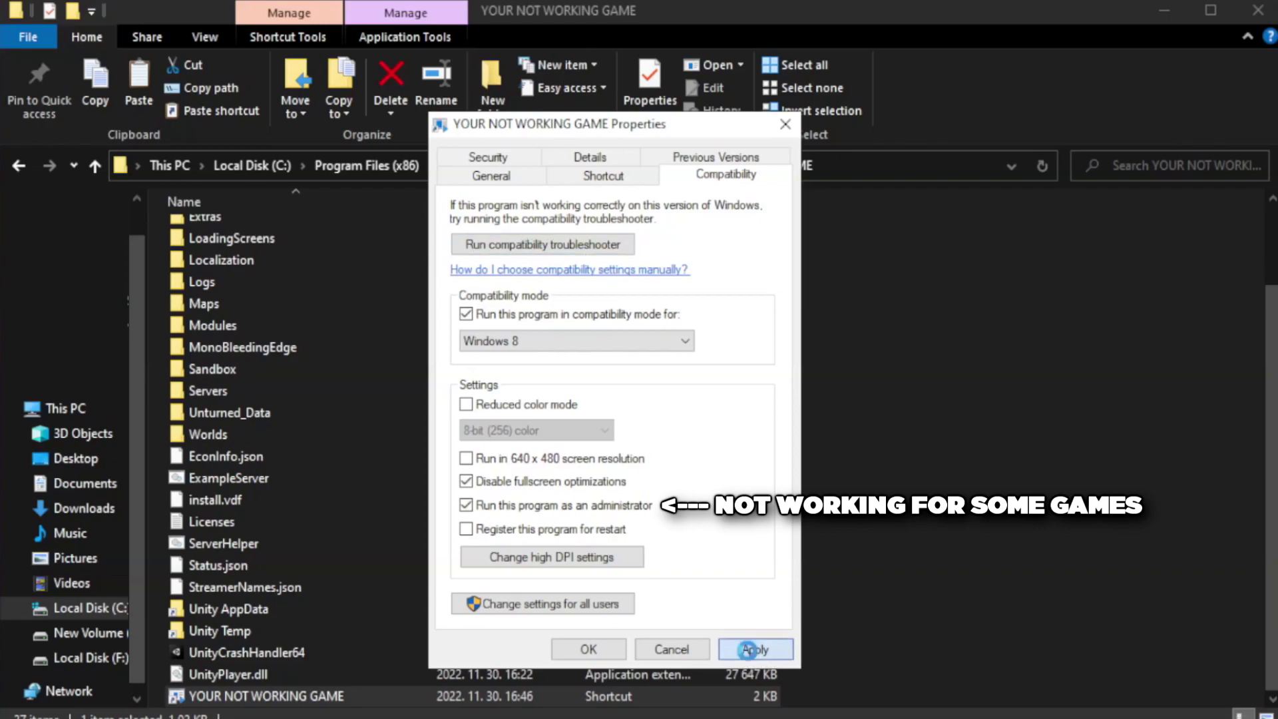
click(586, 652)
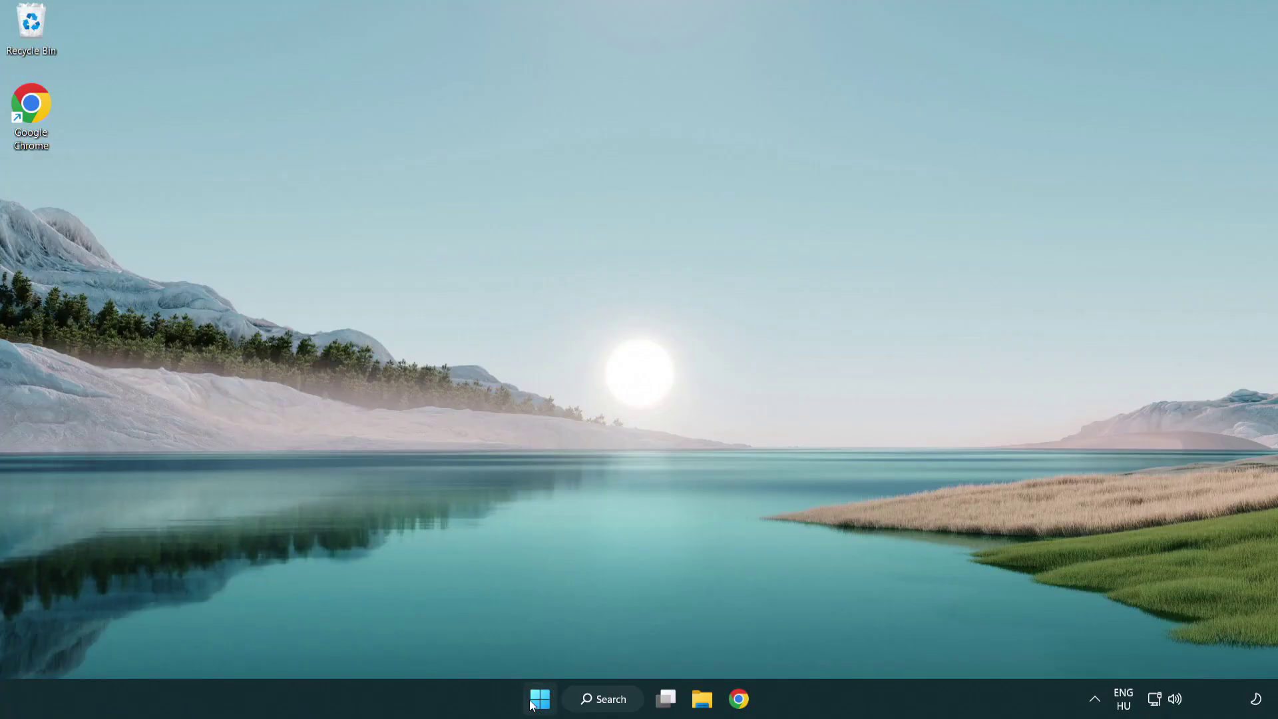
Step: Open the Win+X quick menu of system tools from the Start button
right_click(540, 705)
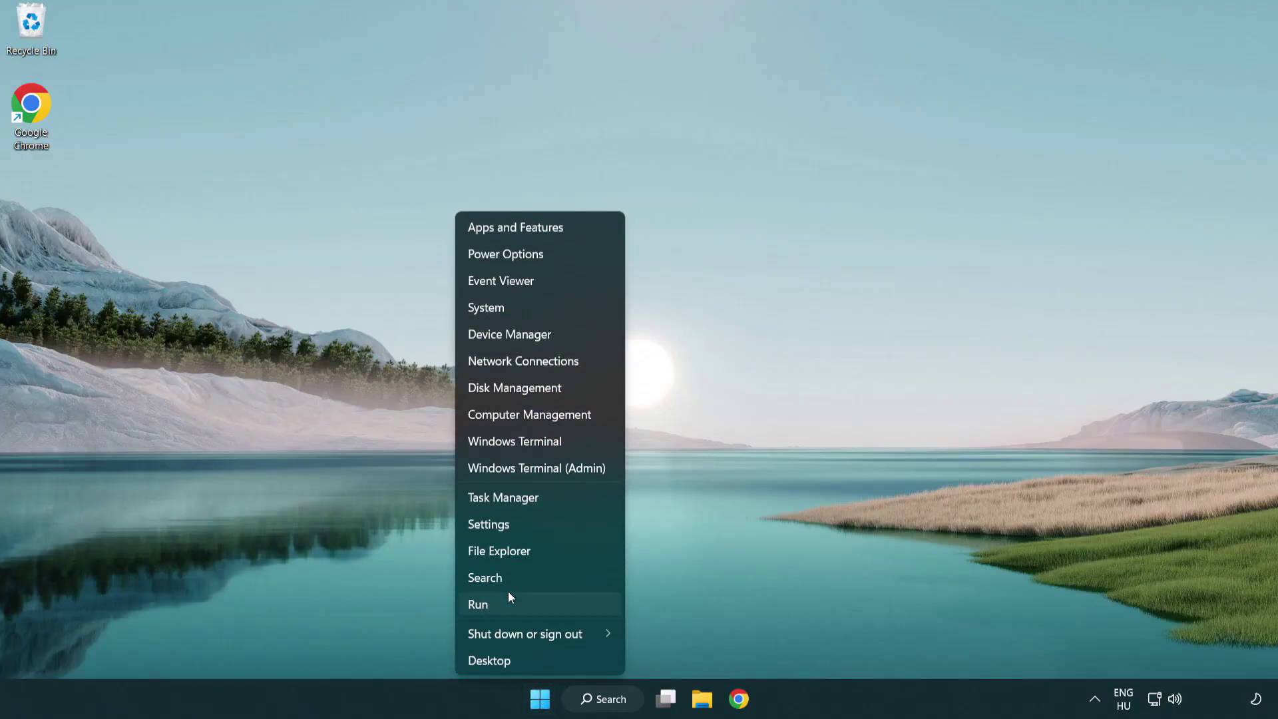
Step: In Task Manager, disable Terminal, Phone Link, Cortana and Windows Security at startup, then close it
click(565, 505)
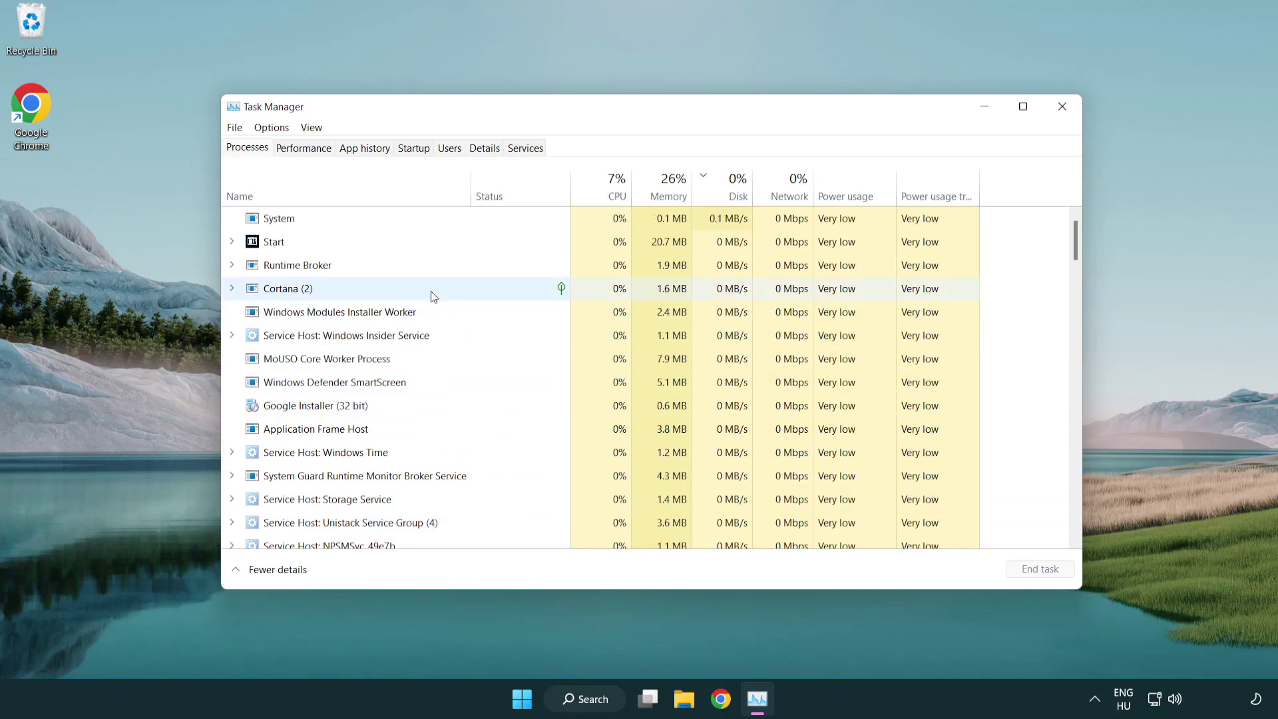
click(416, 149)
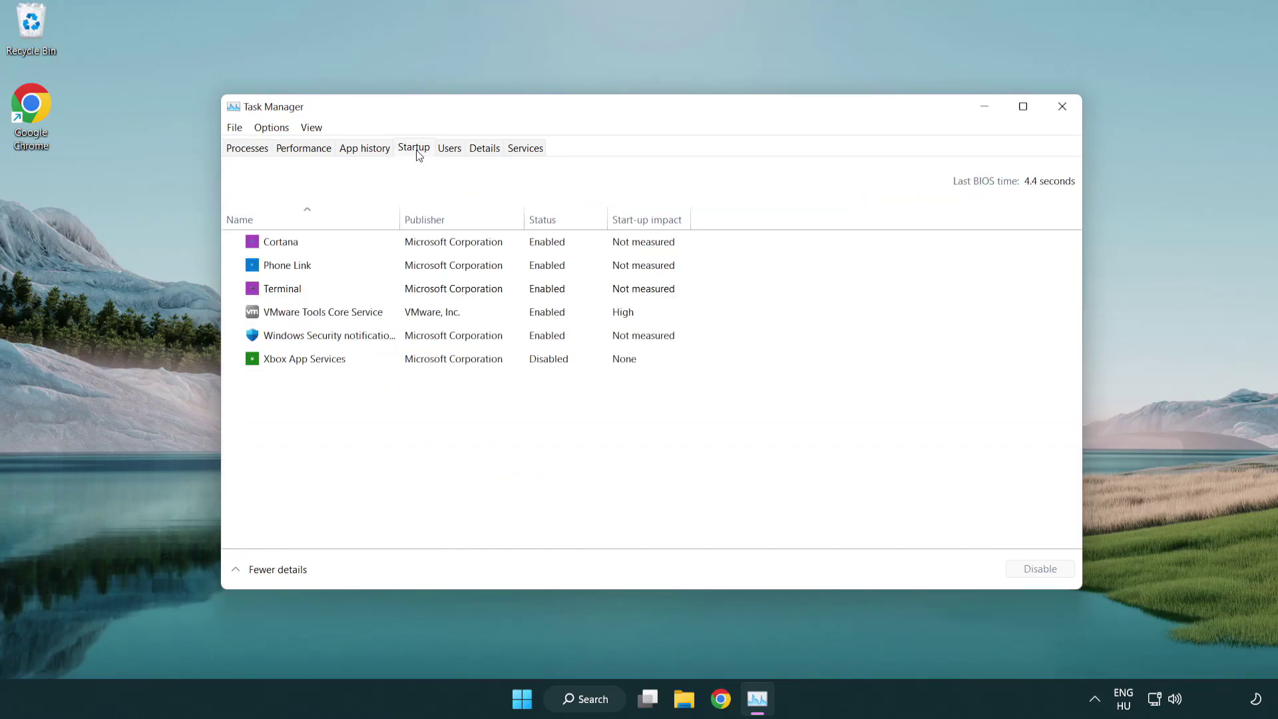
click(418, 292)
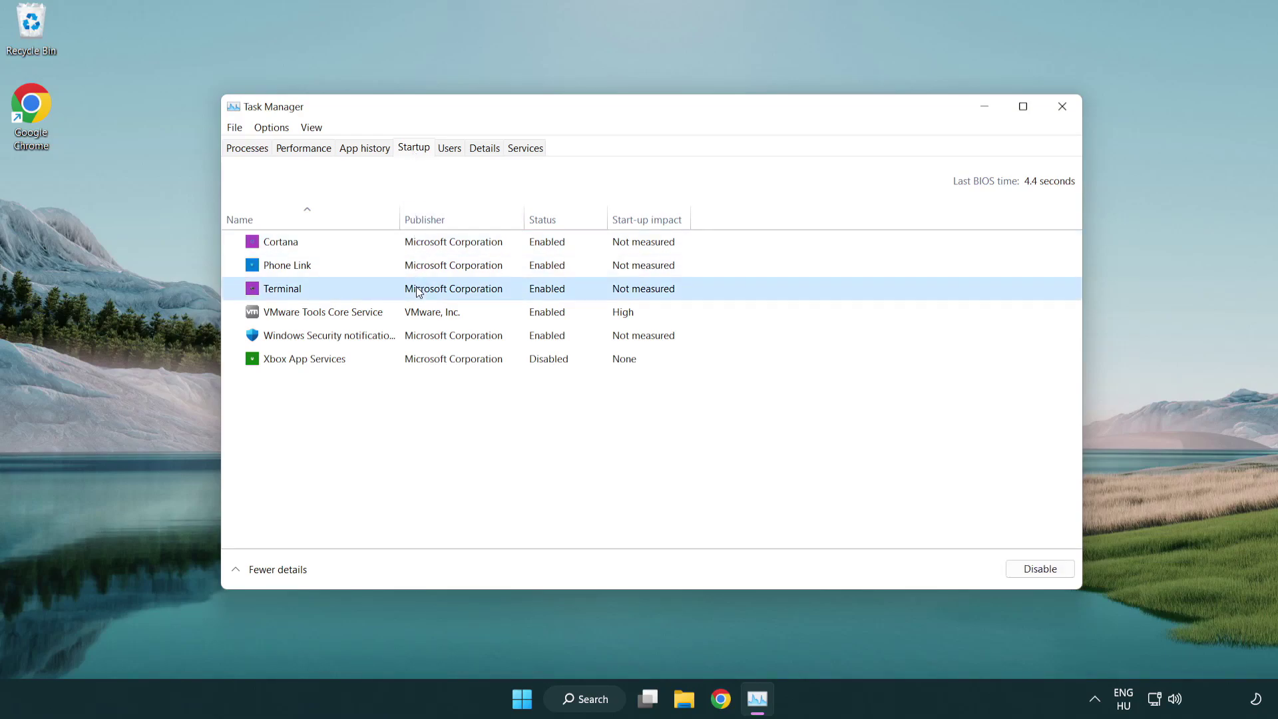
click(1039, 568)
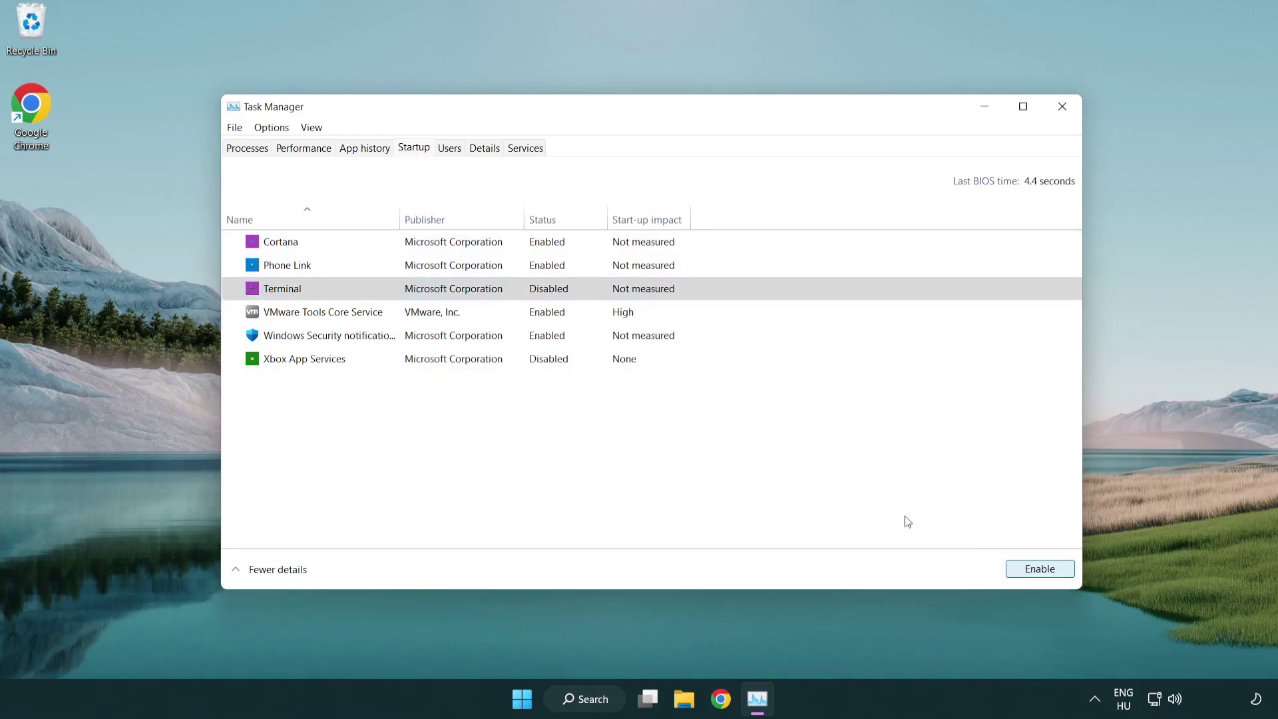
click(536, 270)
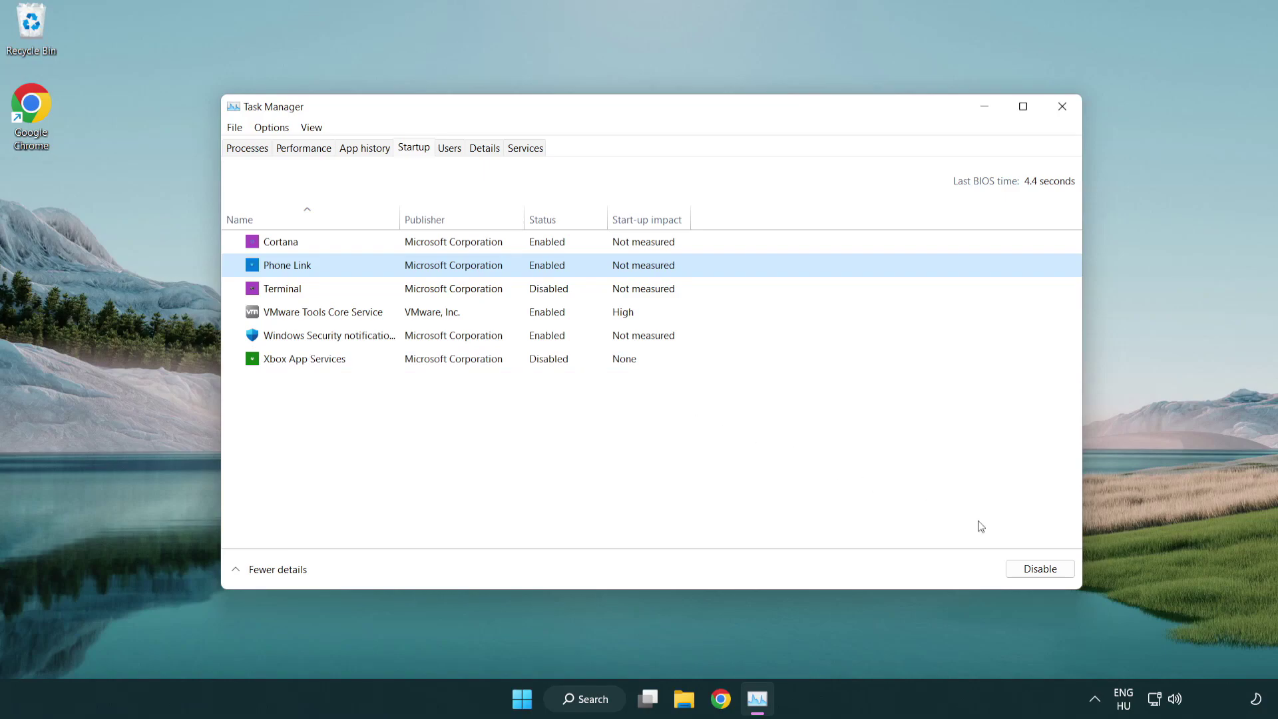
click(1038, 568)
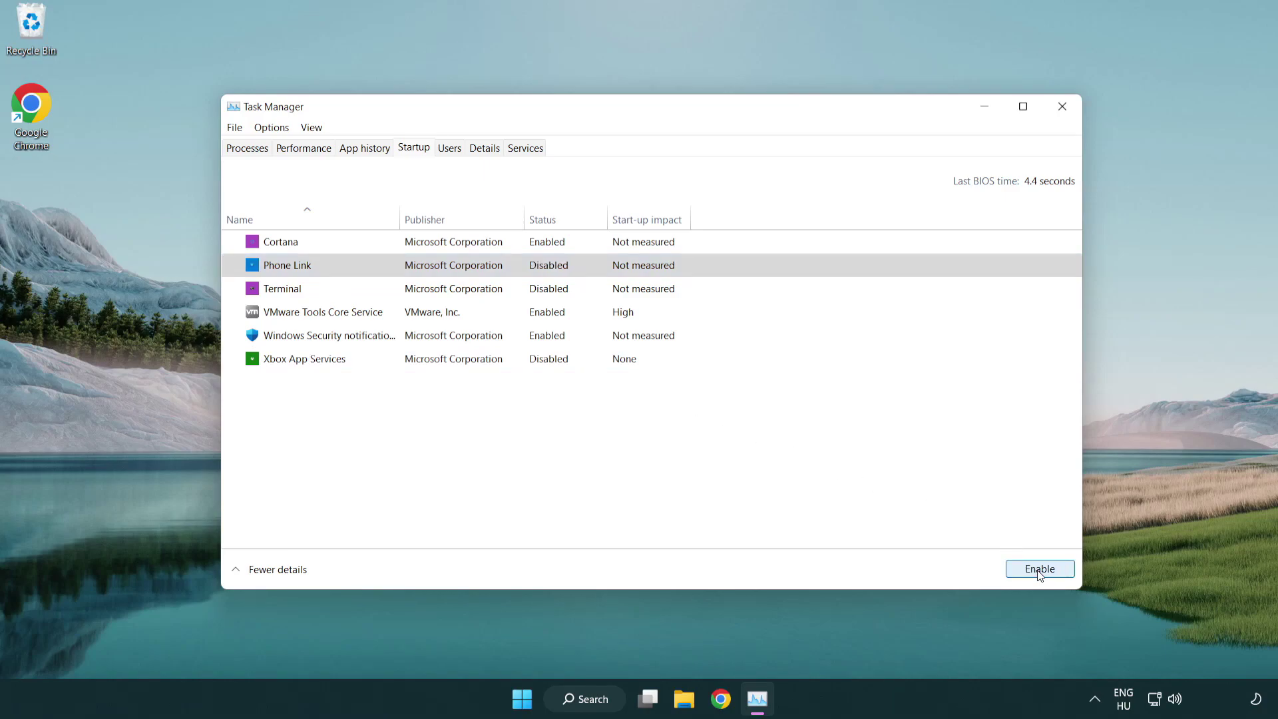
click(457, 249)
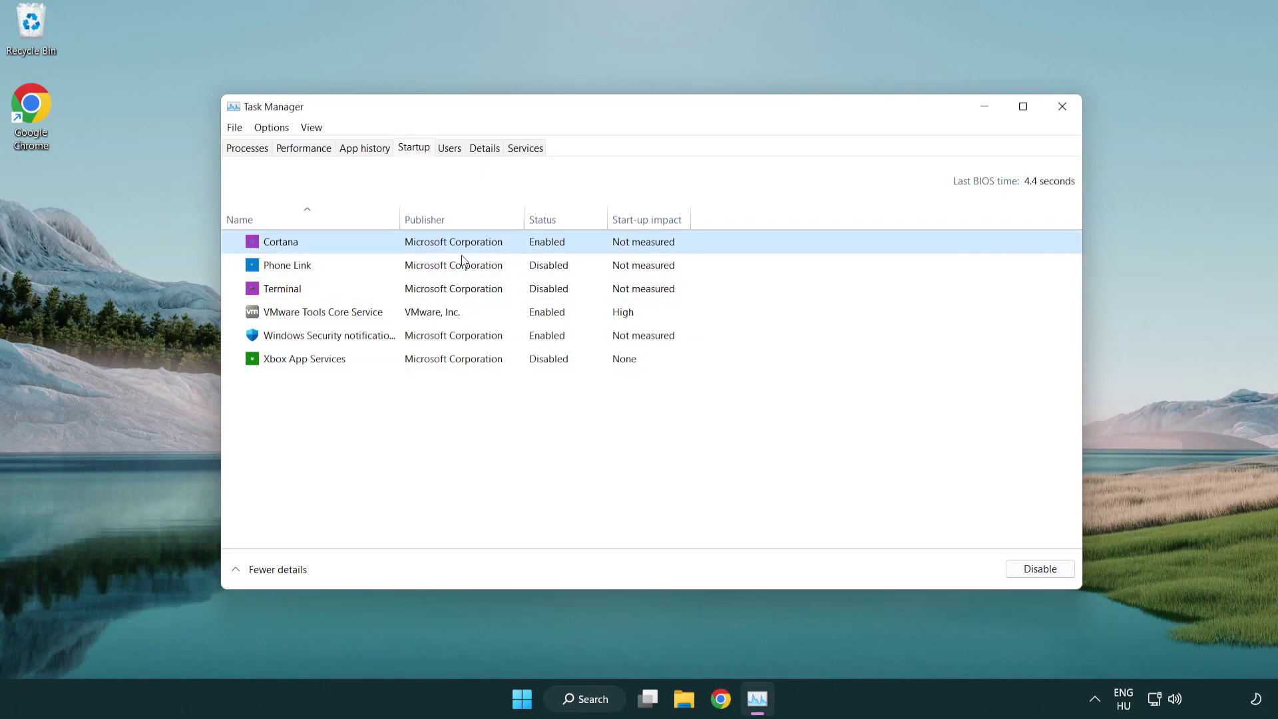
click(1015, 567)
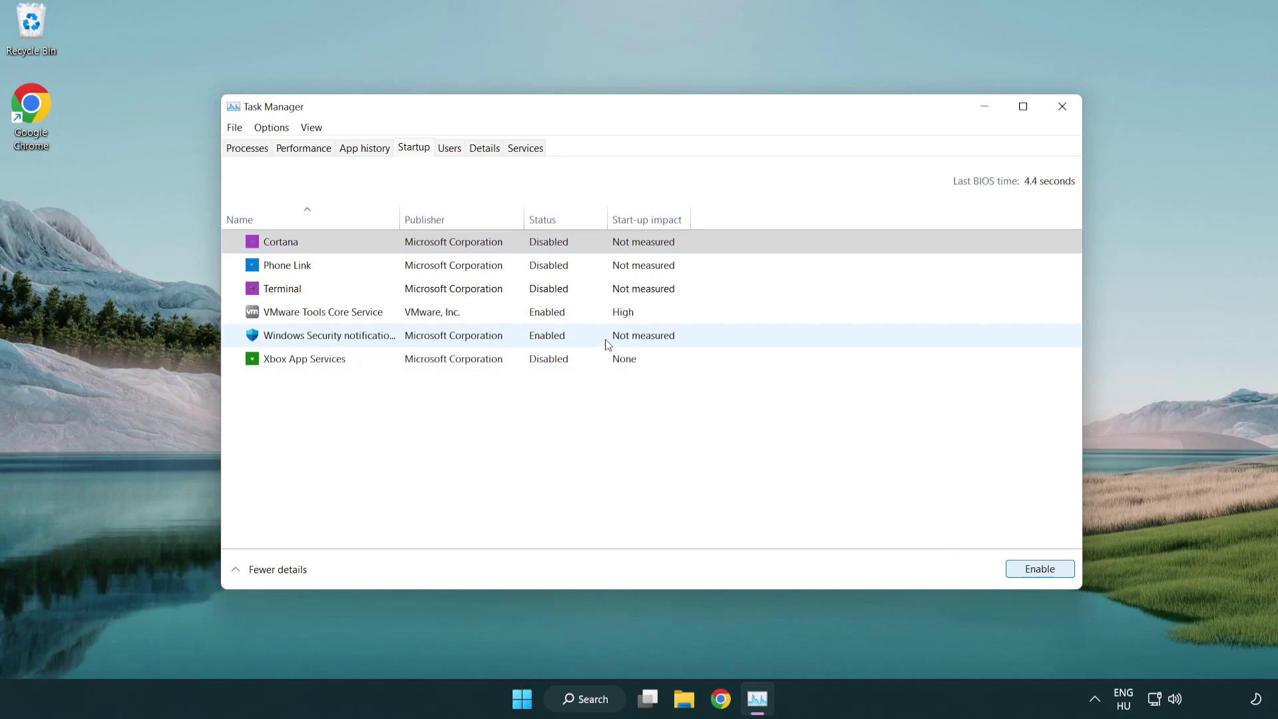
click(605, 338)
click(1009, 567)
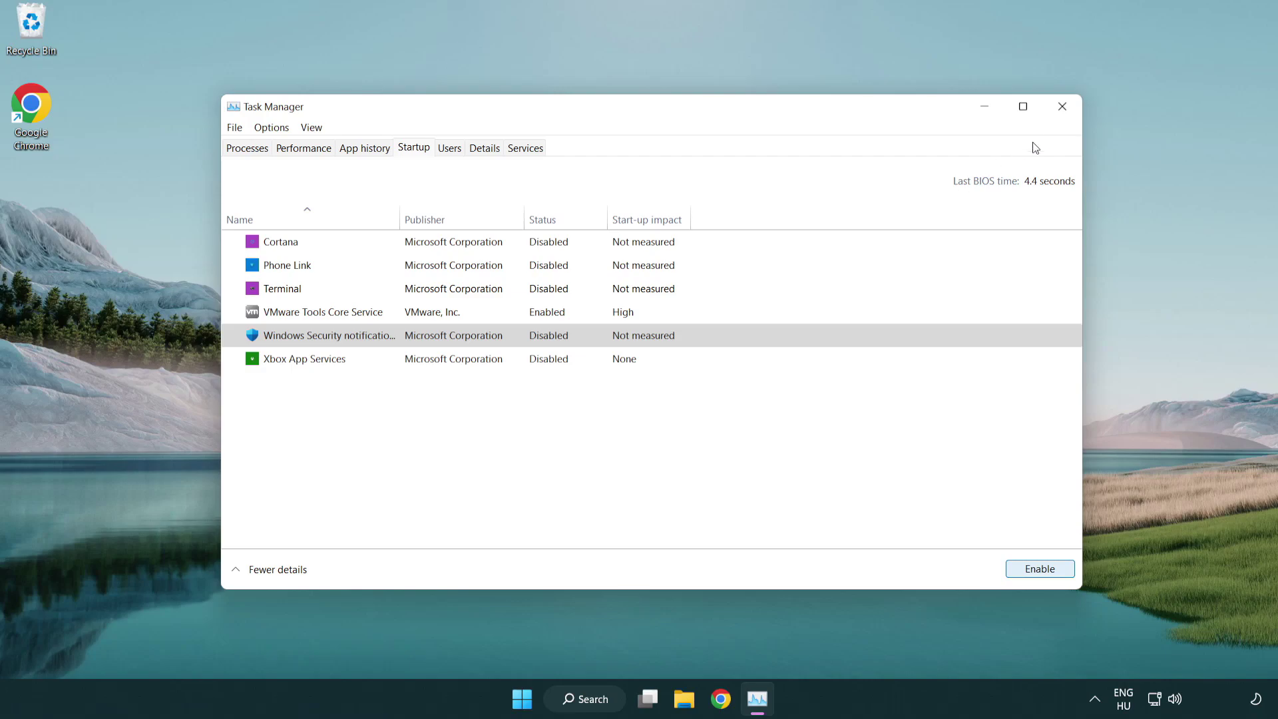
click(1064, 108)
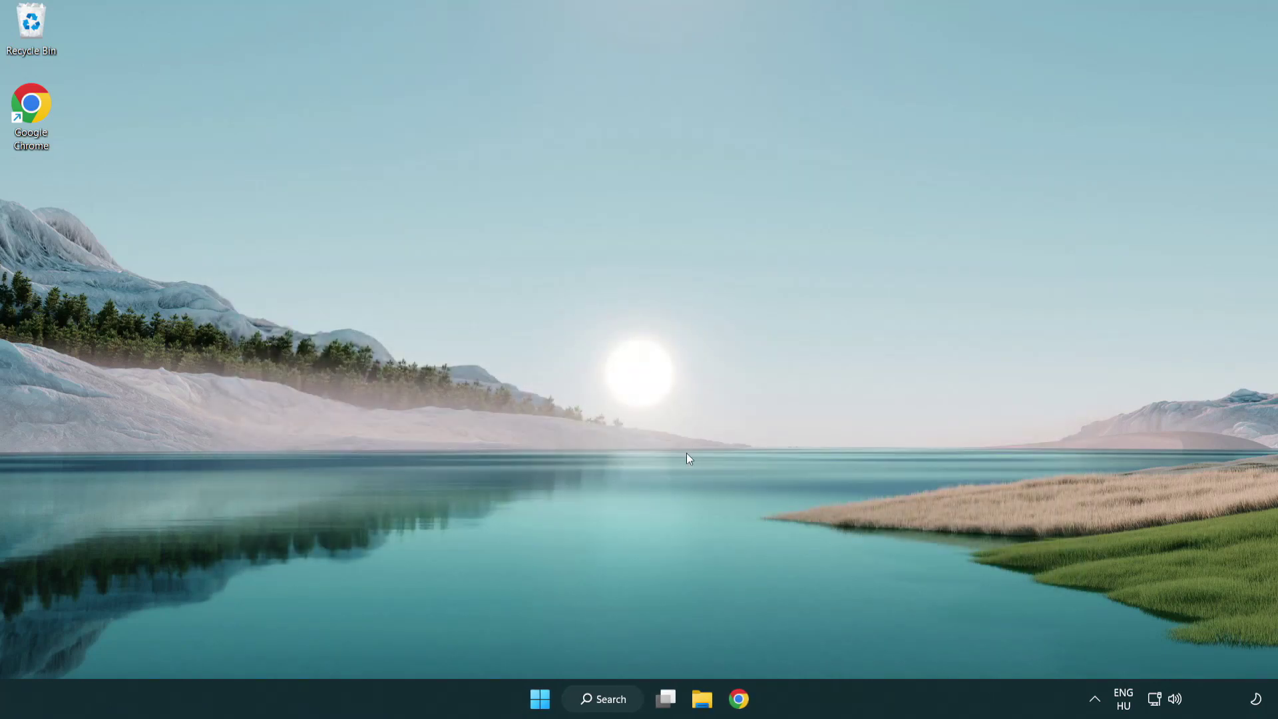
Step: Search for cmd and run Command Prompt as administrator
click(597, 699)
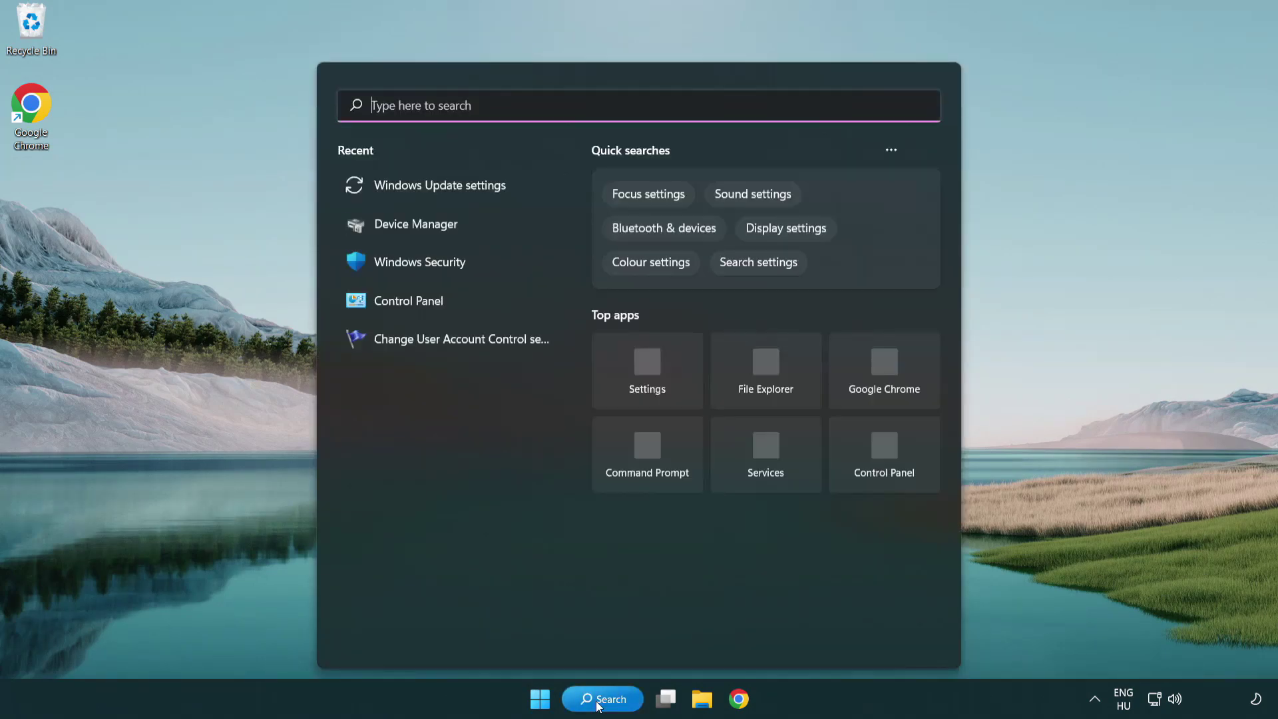
text(c)
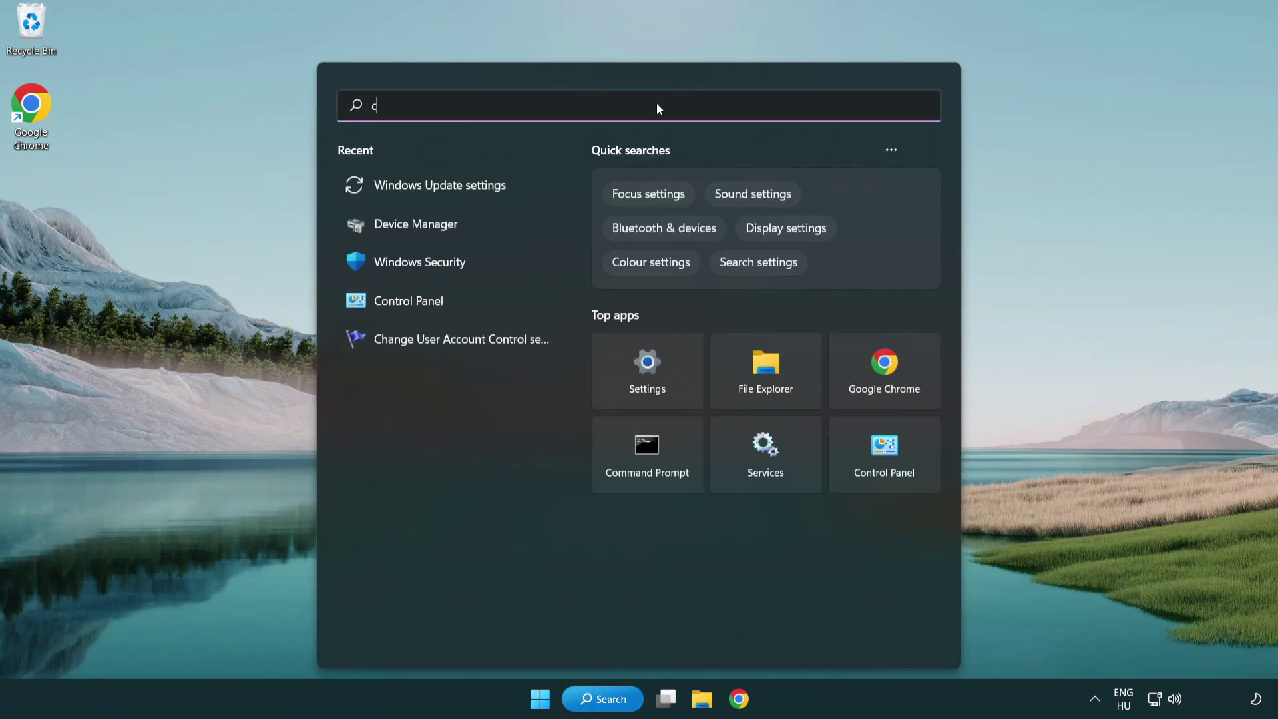
text(md)
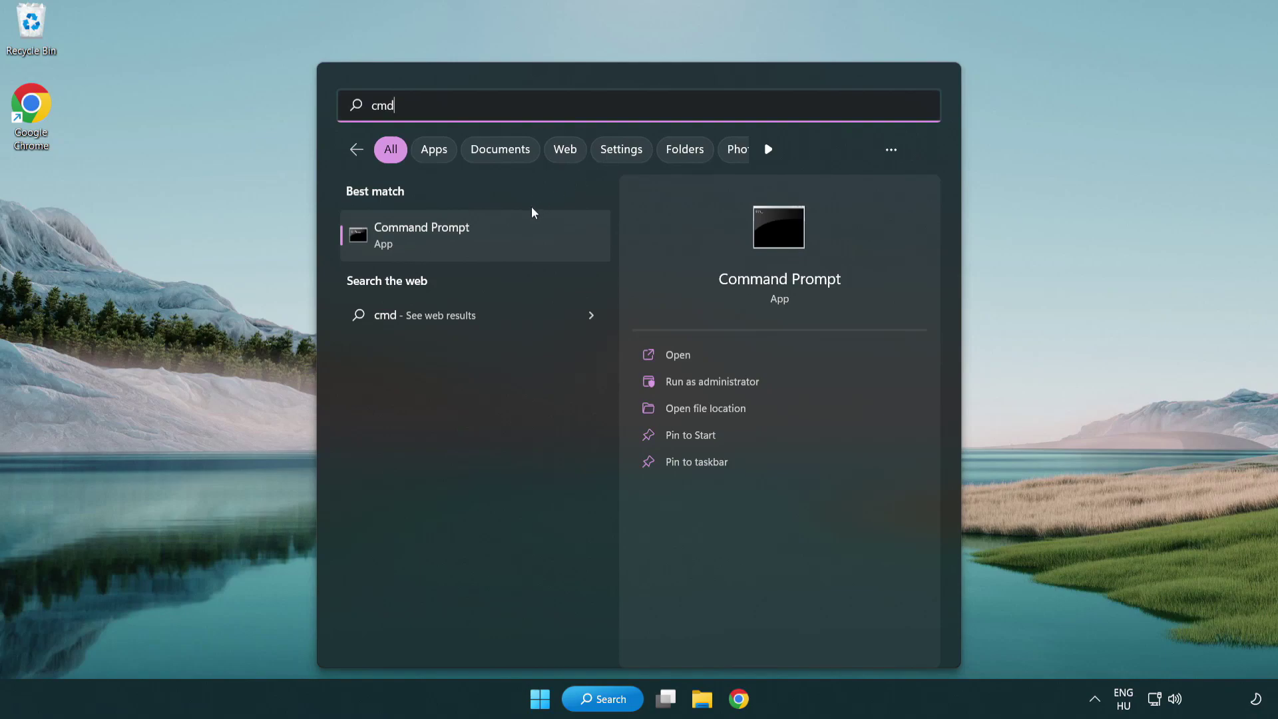
right_click(491, 244)
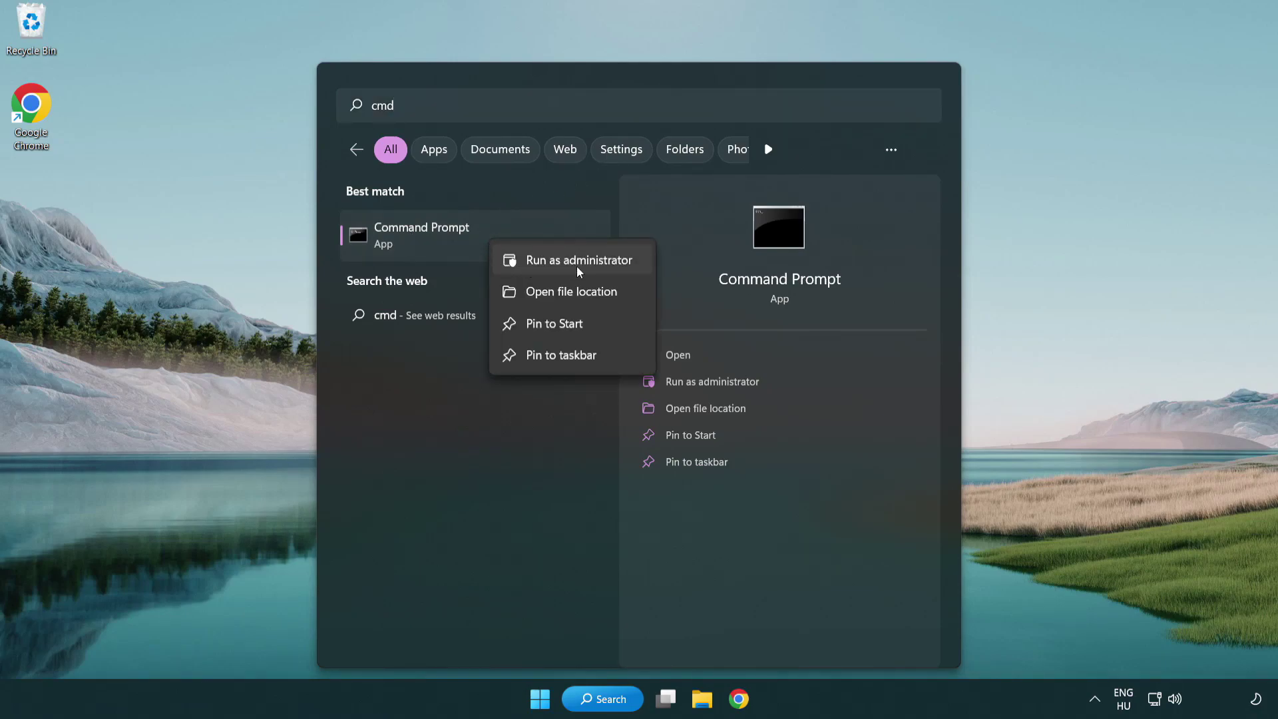
click(577, 265)
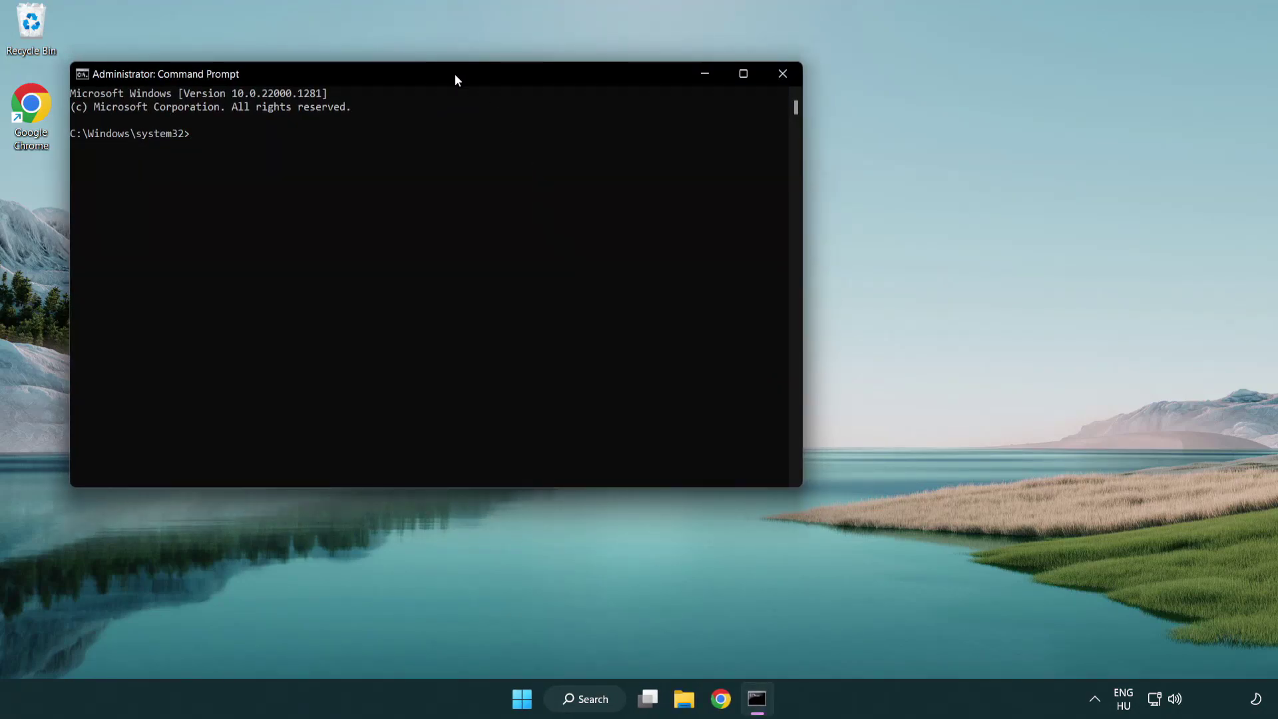
Step: Run sfc /scannow in the elevated Command Prompt until verification completes with no violations
drag(455, 76, 644, 132)
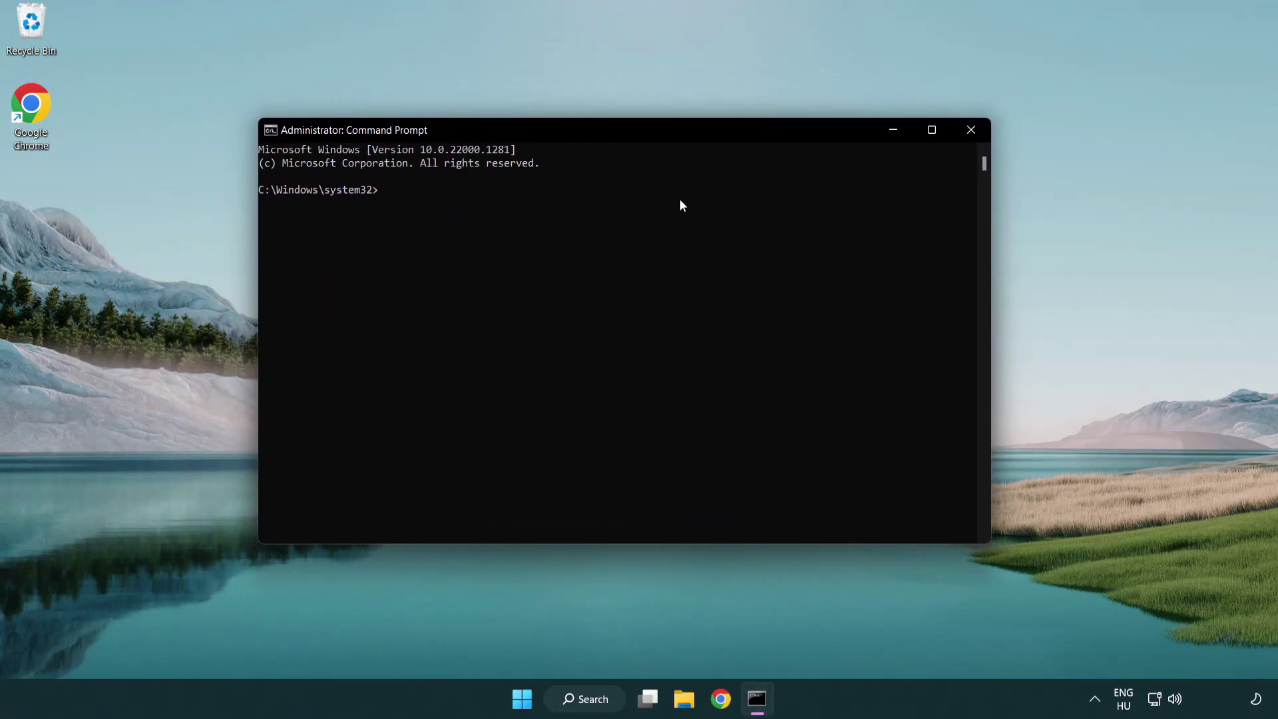
text(sfc /)
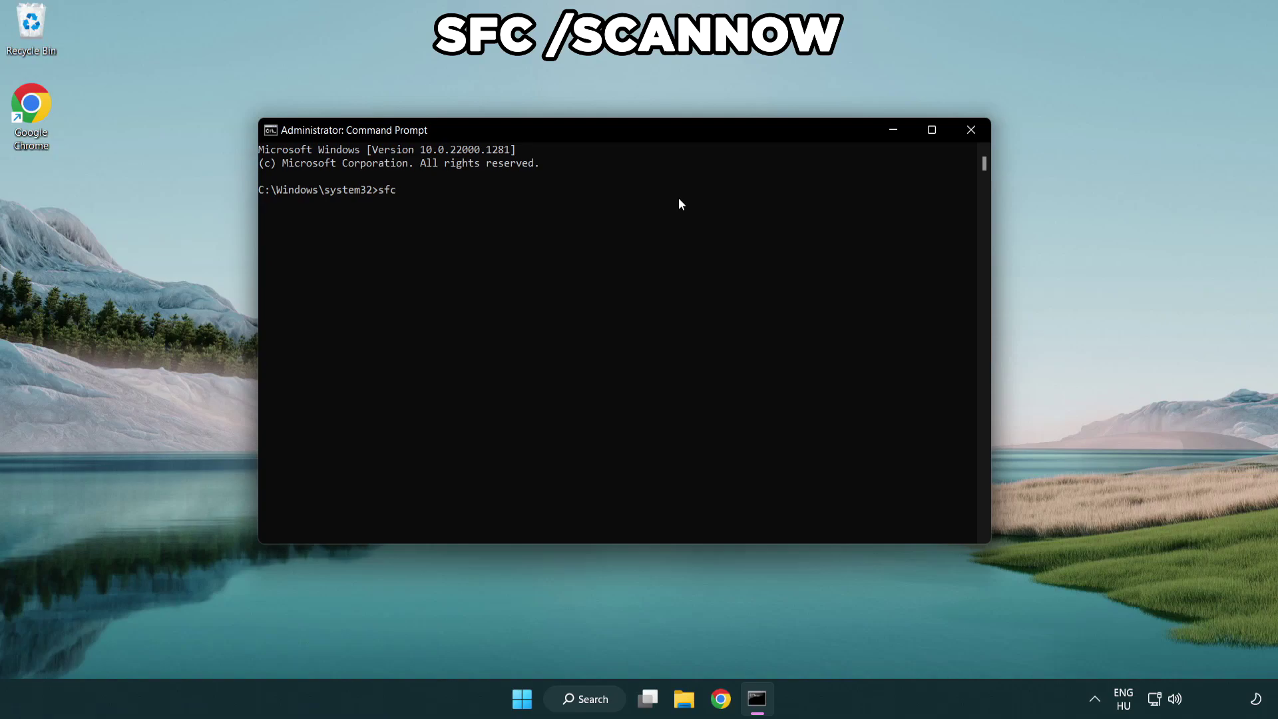
text(scannow)
key(Return)
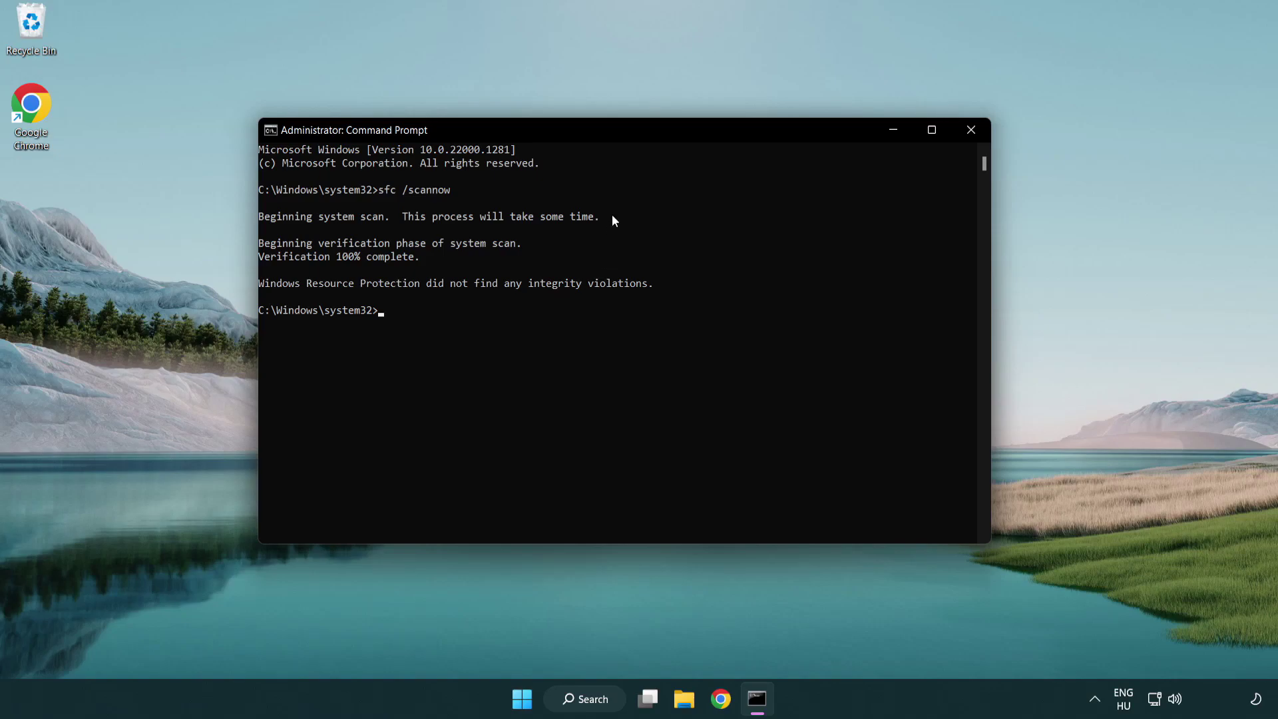
Step: Close Command Prompt and bring up the Start menu's power choices
click(972, 130)
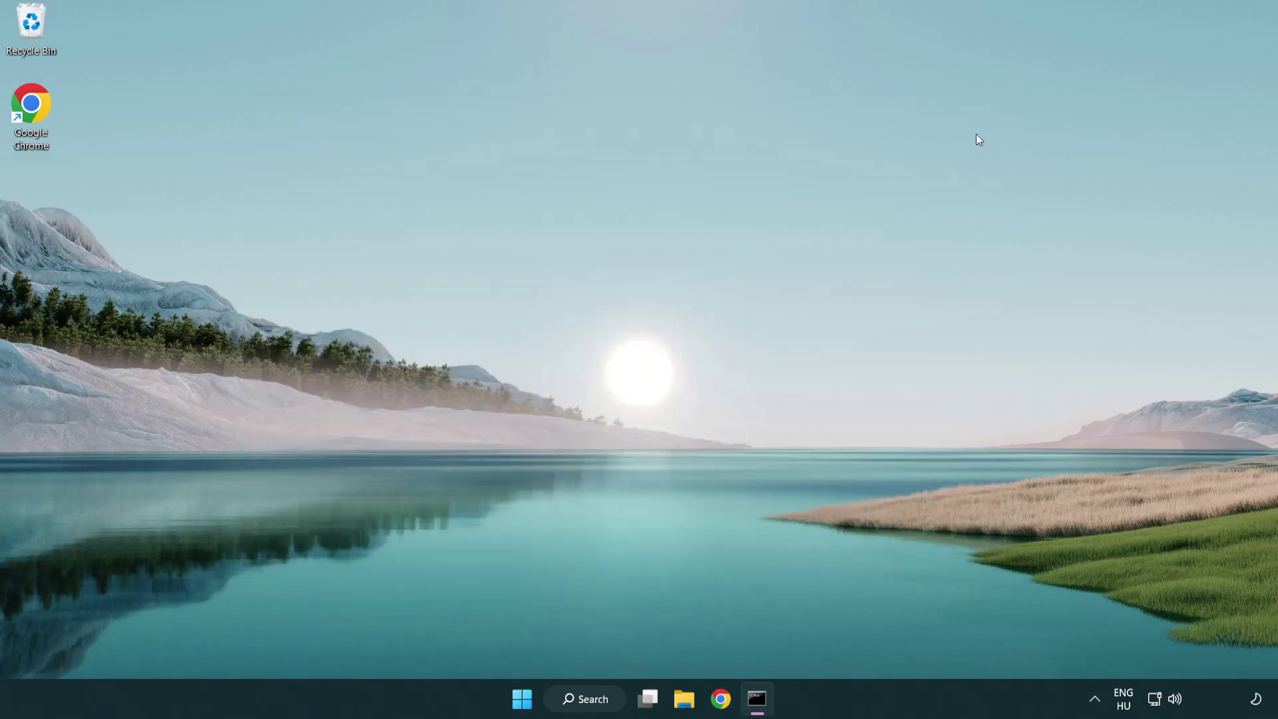
click(540, 697)
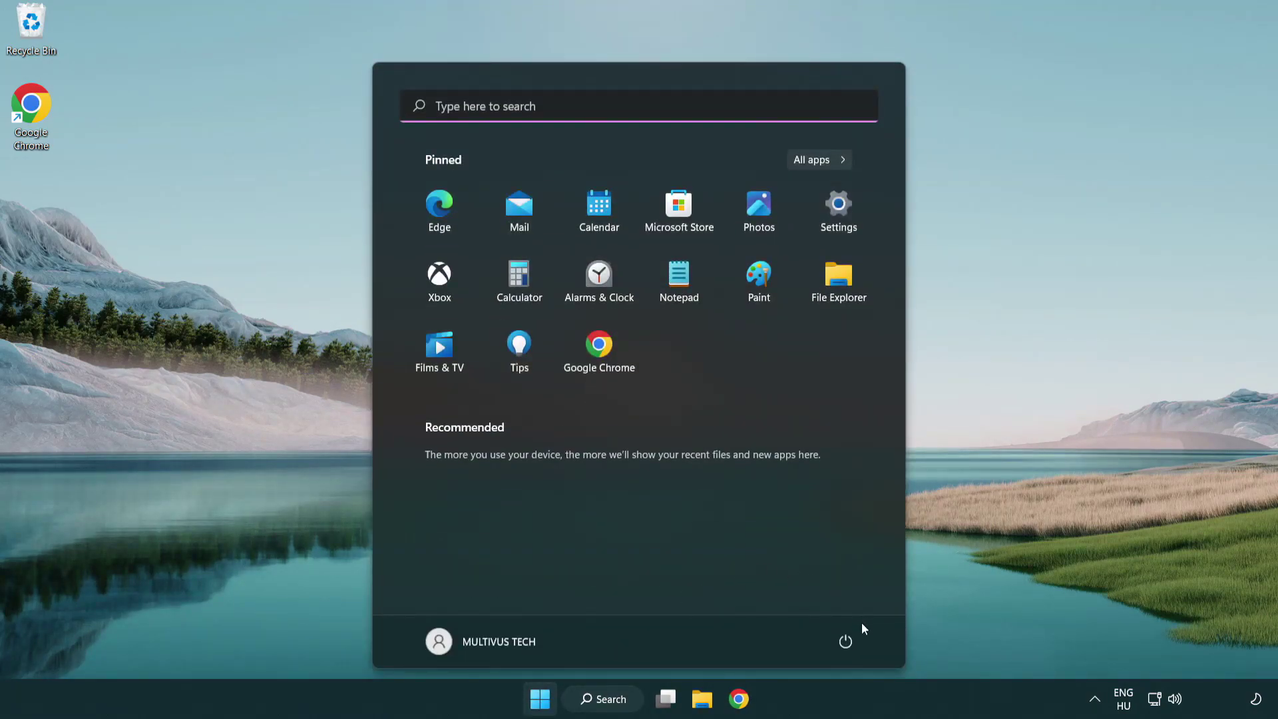
click(846, 640)
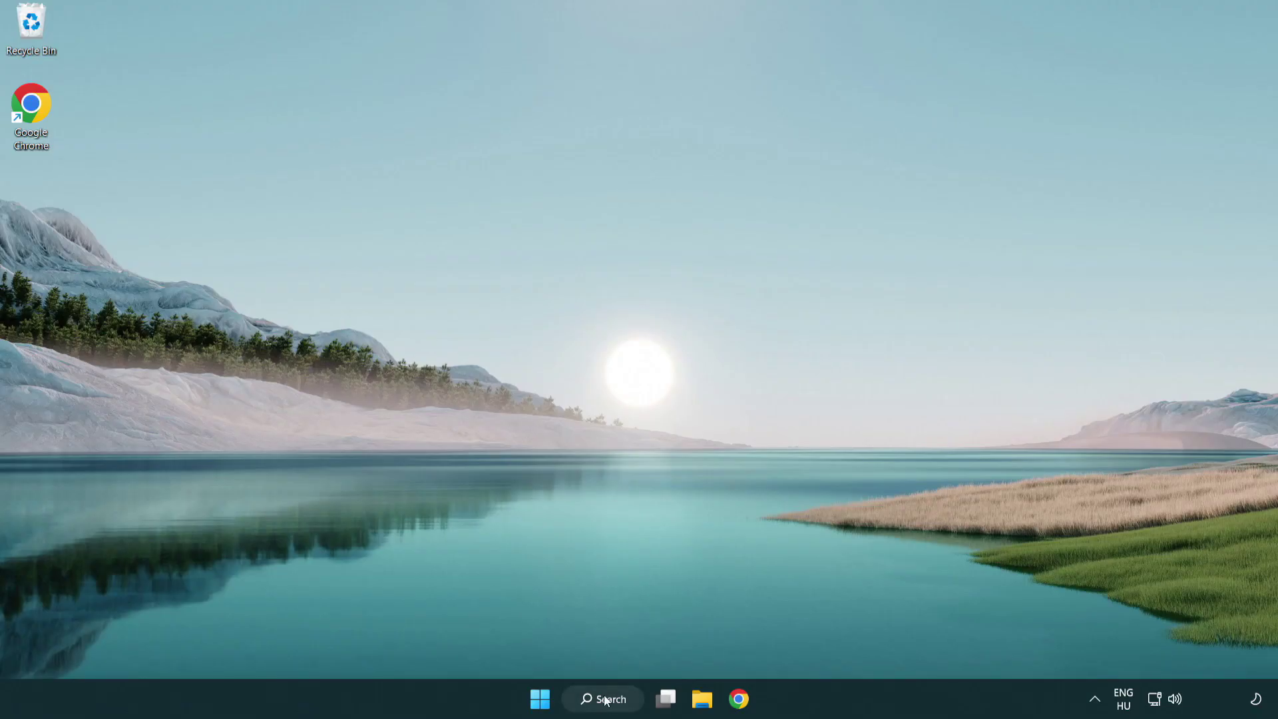
Step: Search for 'security' and launch the Windows Security app
click(606, 700)
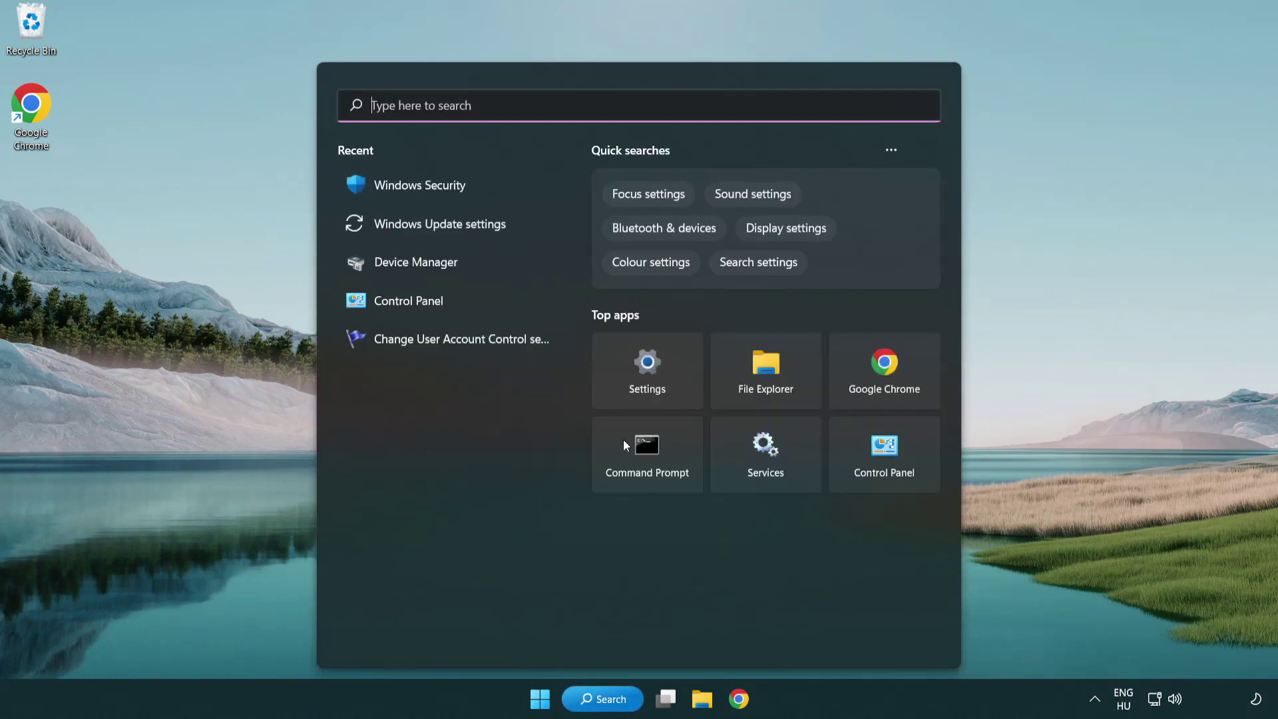
text(se)
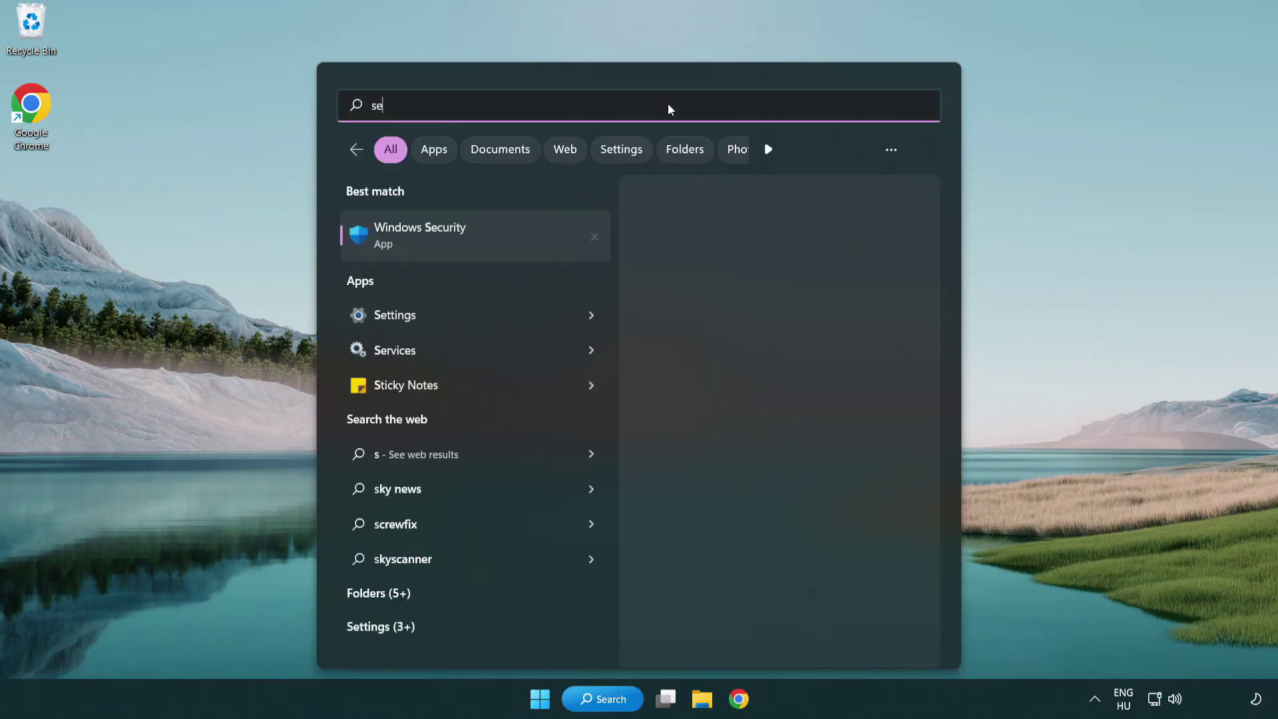
text(curi)
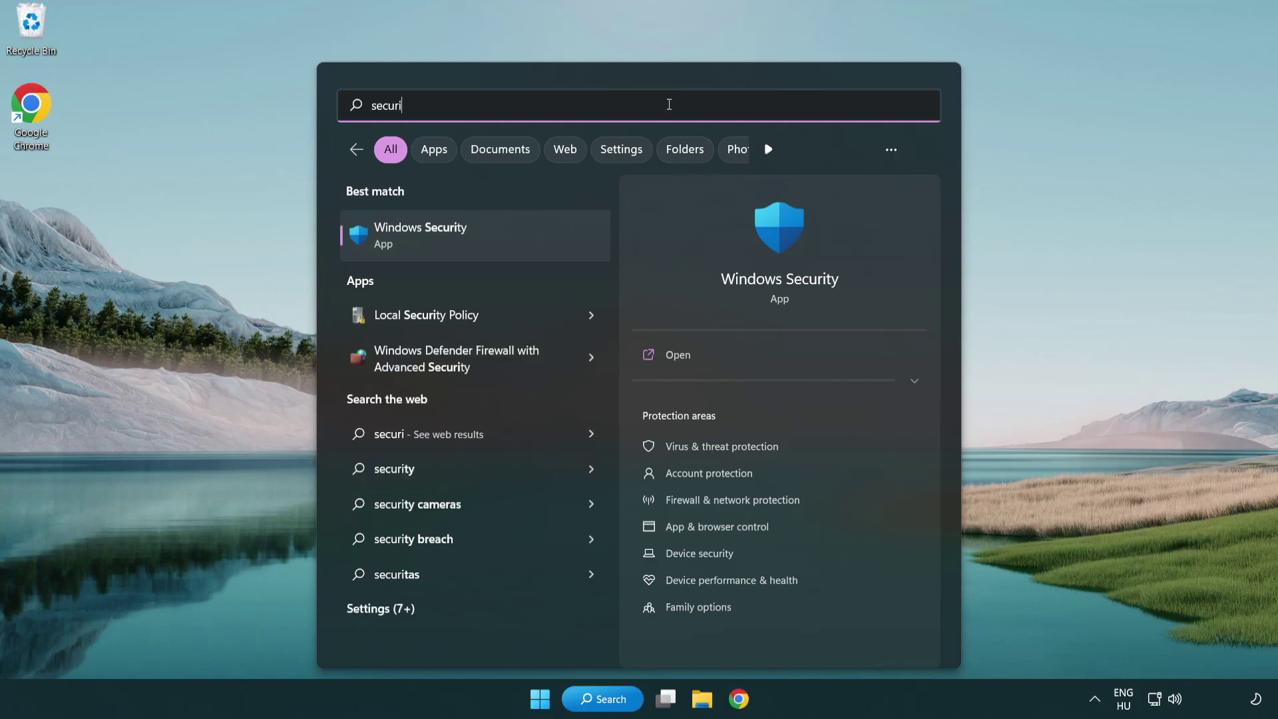
text(ty)
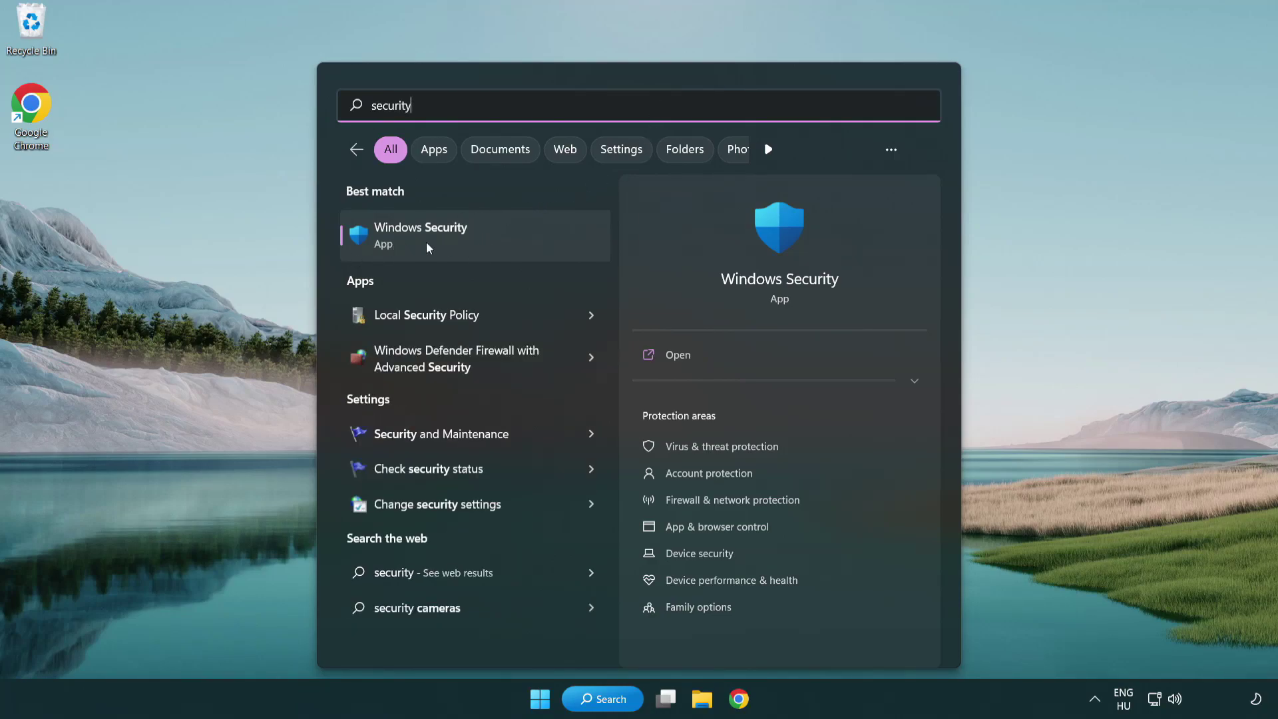
click(524, 245)
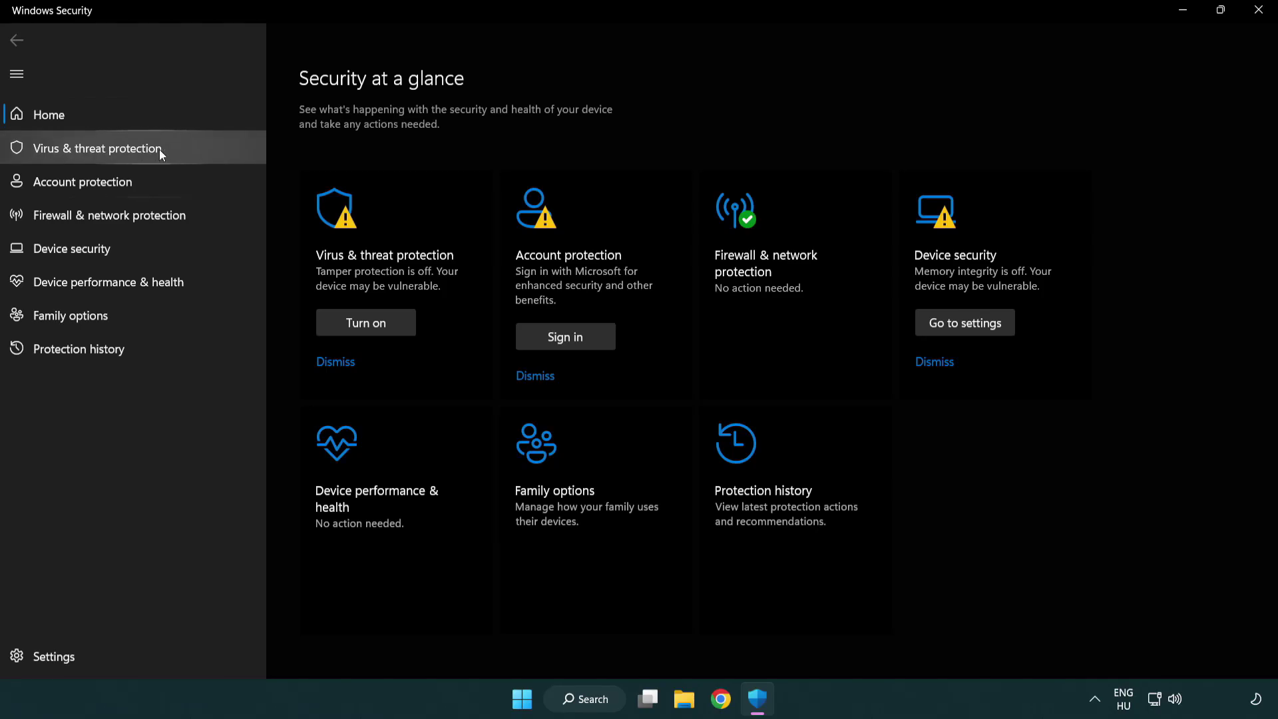
Step: Go to Virus & threat protection settings and open Add or remove exclusions
click(193, 150)
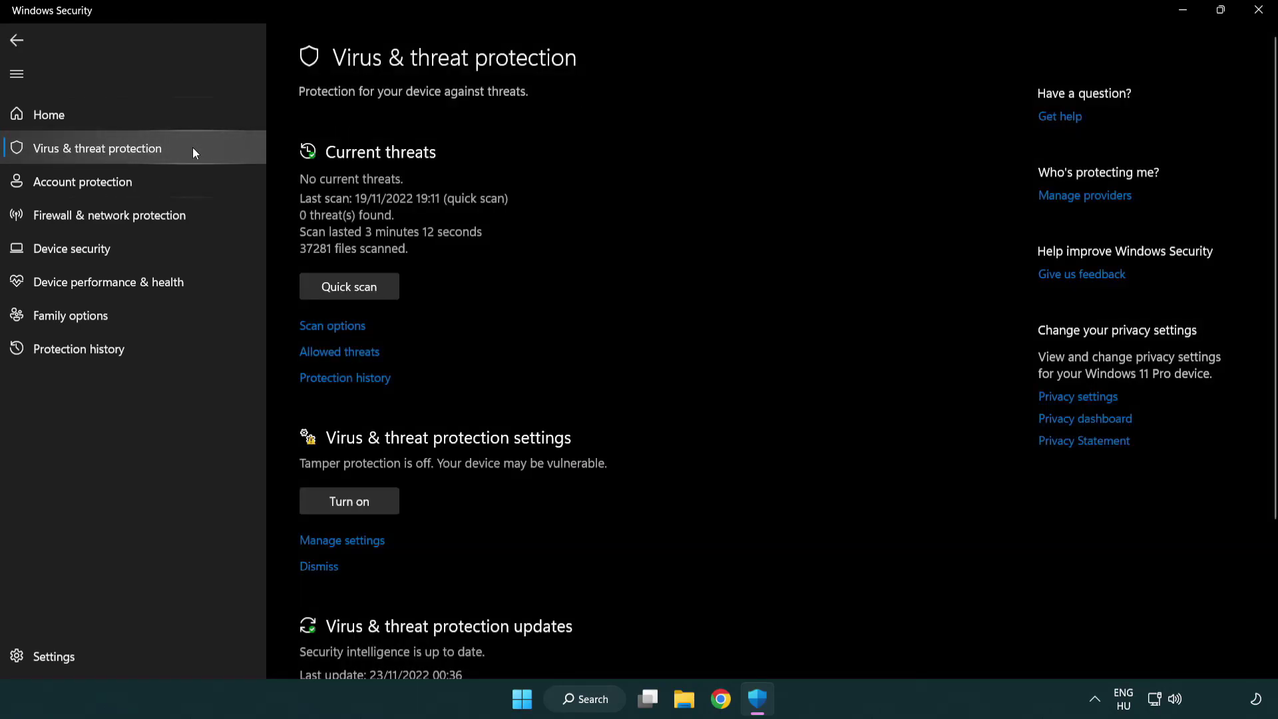
scroll(343, 286, down, 3)
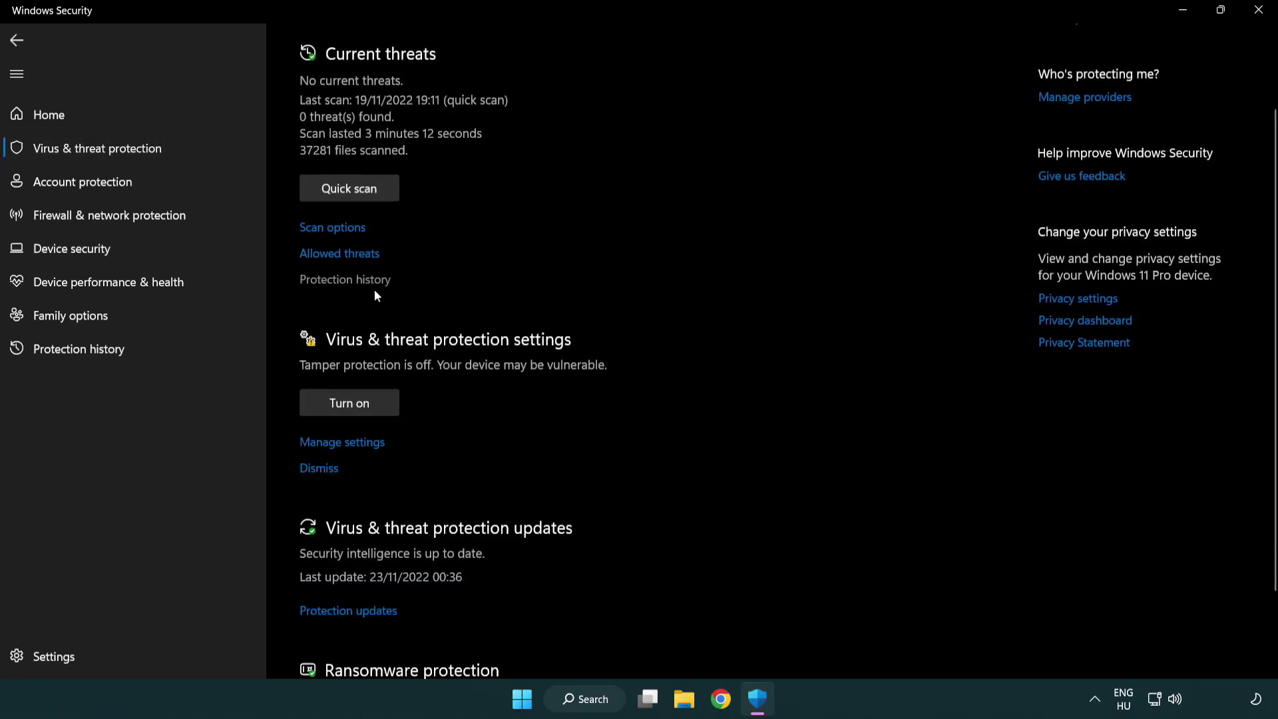
click(340, 446)
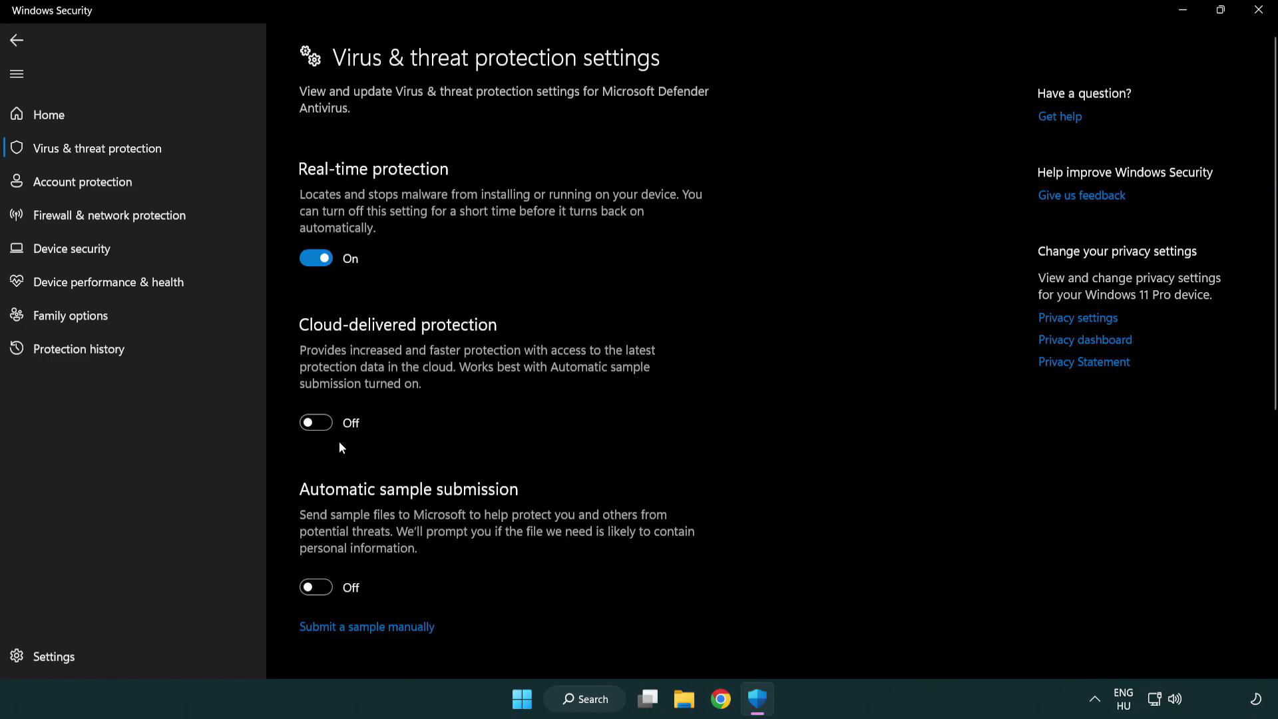
scroll(340, 443, down, 14)
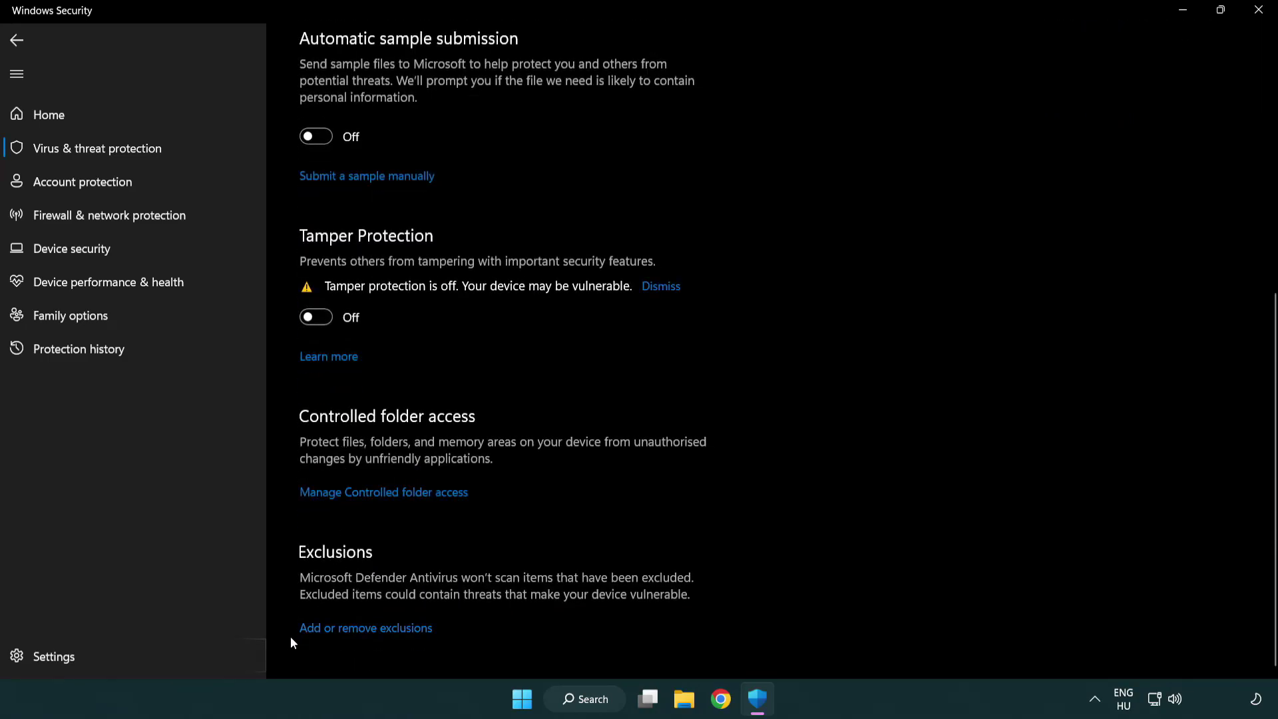
click(405, 631)
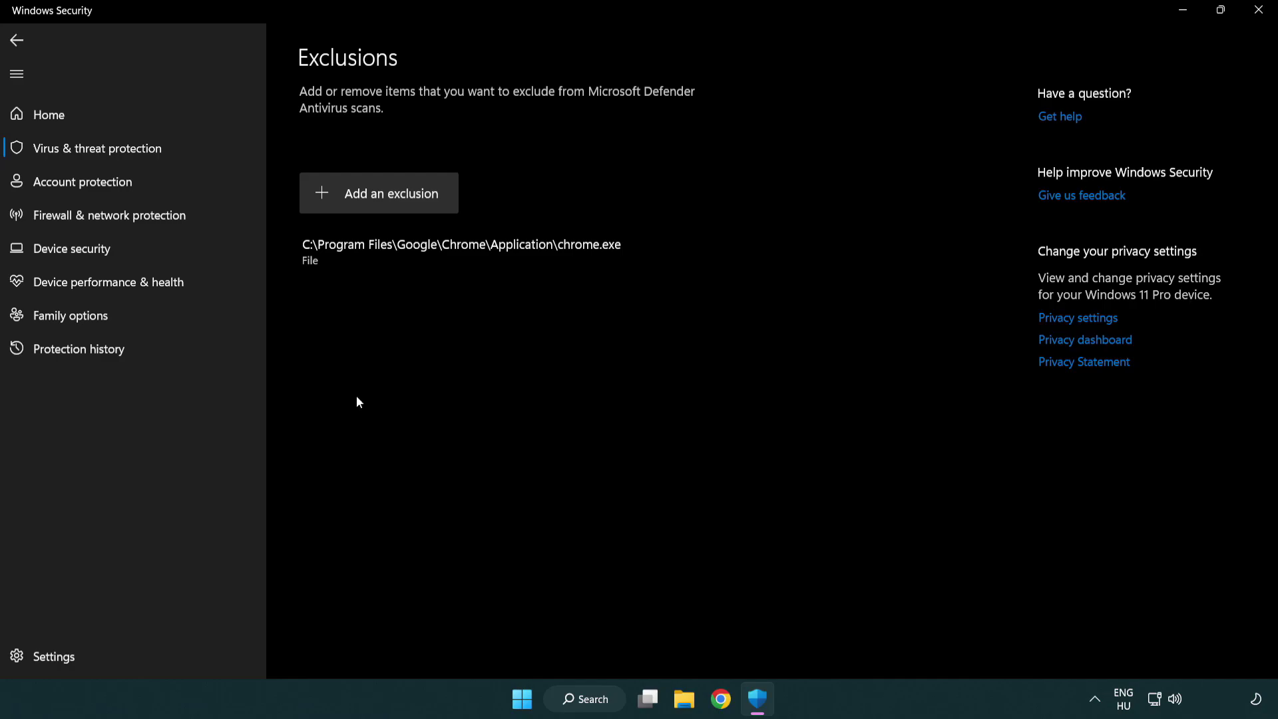
Step: Add a file exclusion for the NOT WORKING APP shortcut in C:\Program Files (x86)\NOT WORKING APP
click(382, 194)
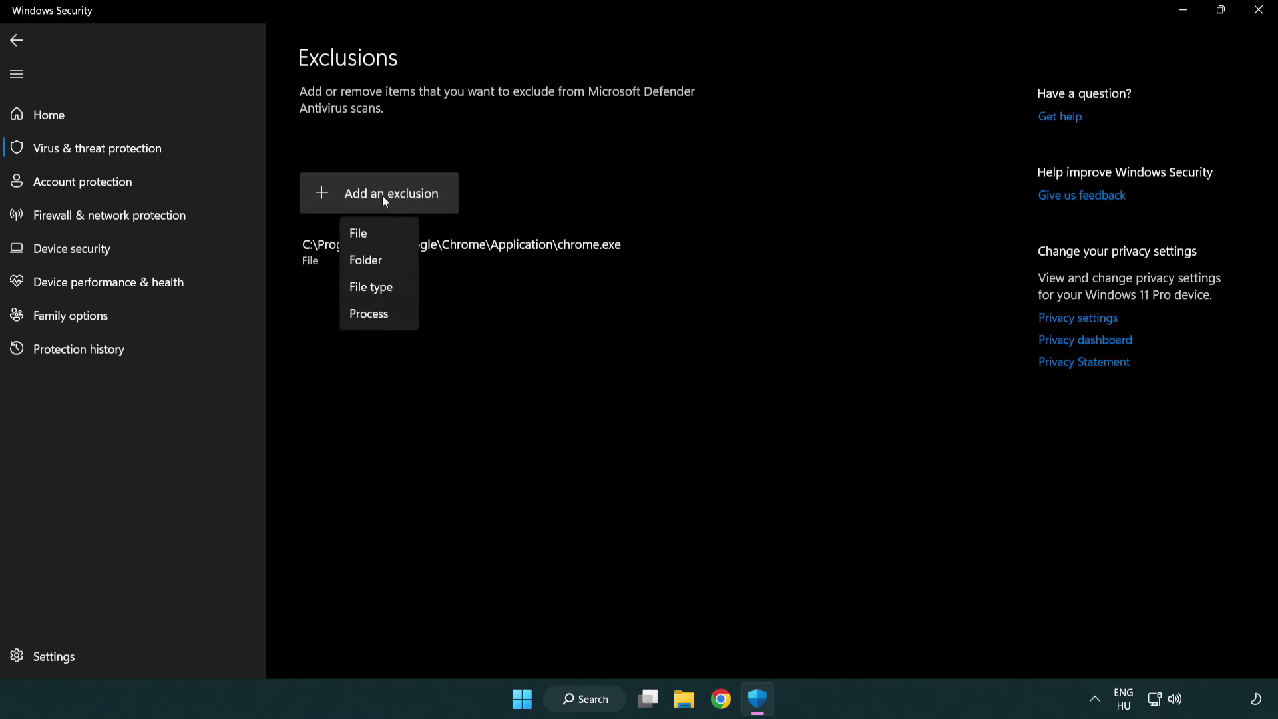
click(385, 237)
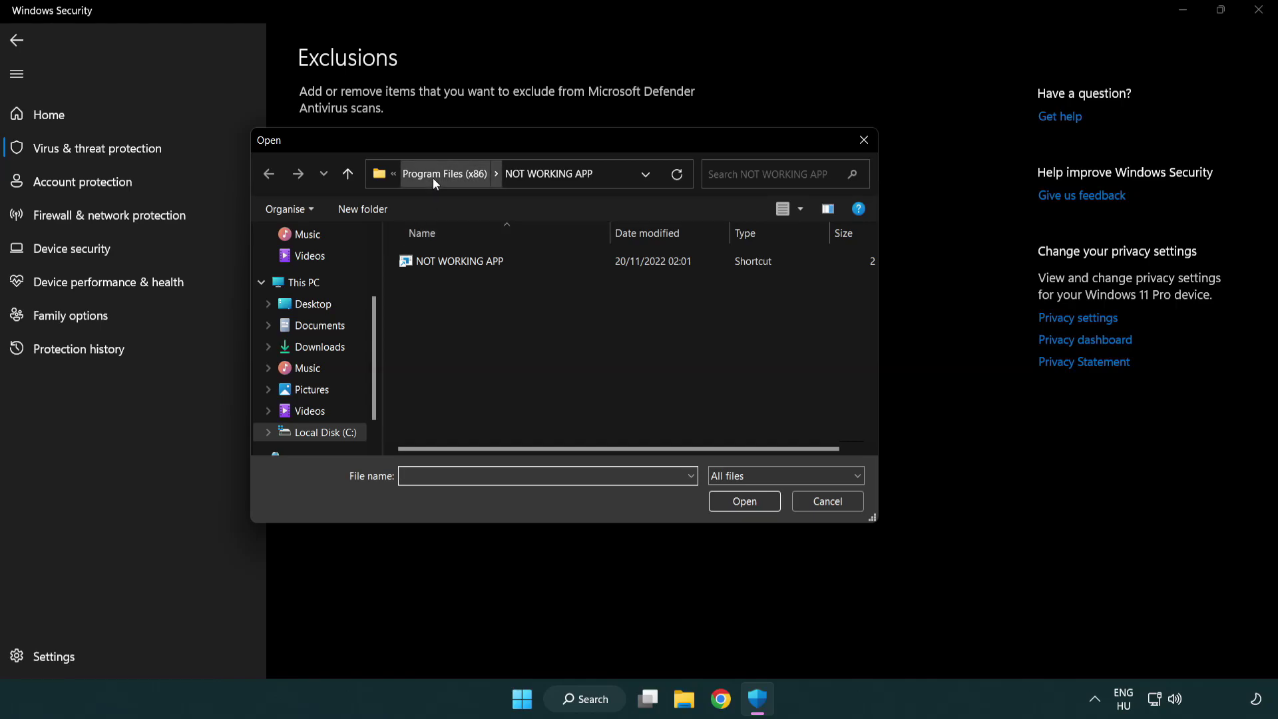
click(432, 178)
click(437, 178)
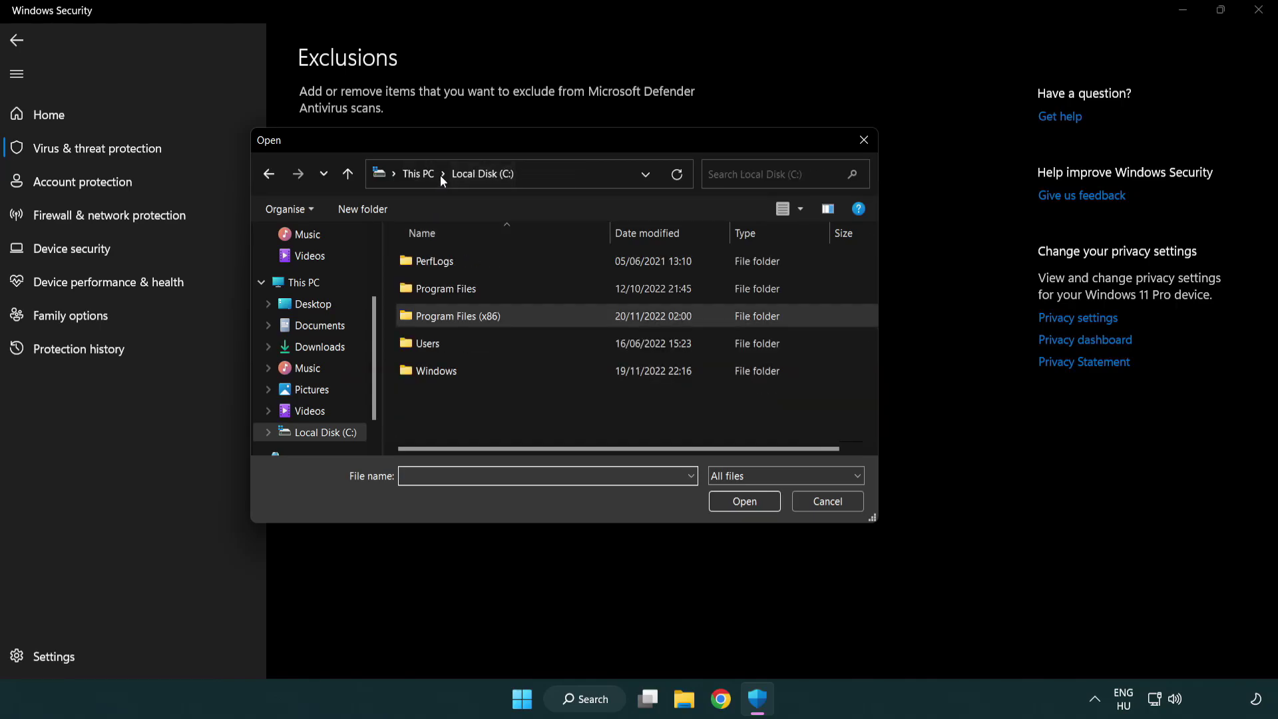
click(431, 176)
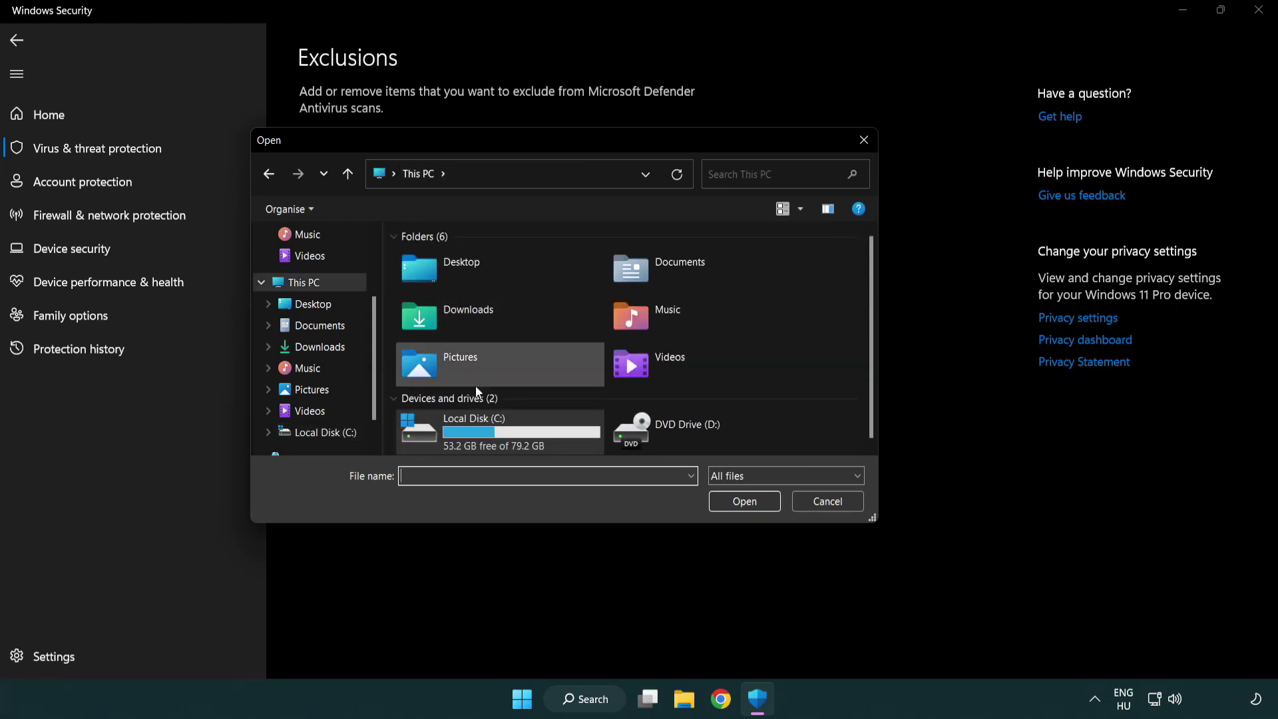
double_click(466, 440)
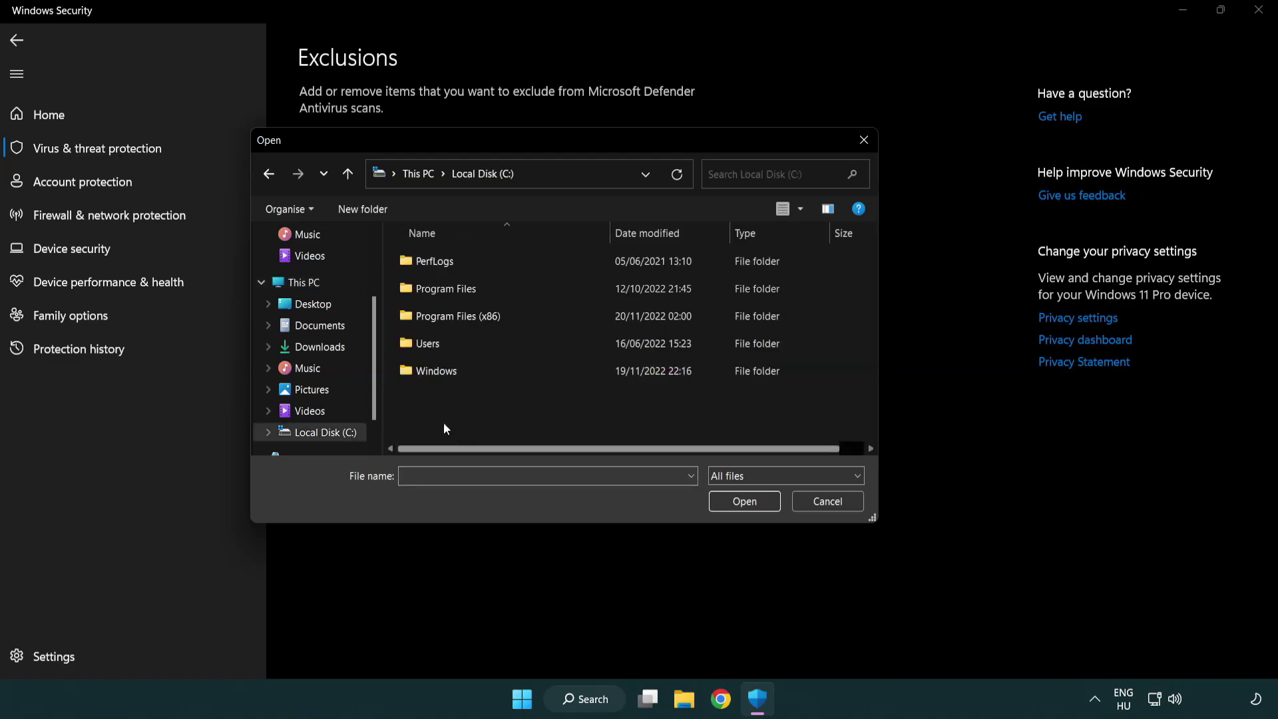
double_click(467, 314)
double_click(477, 430)
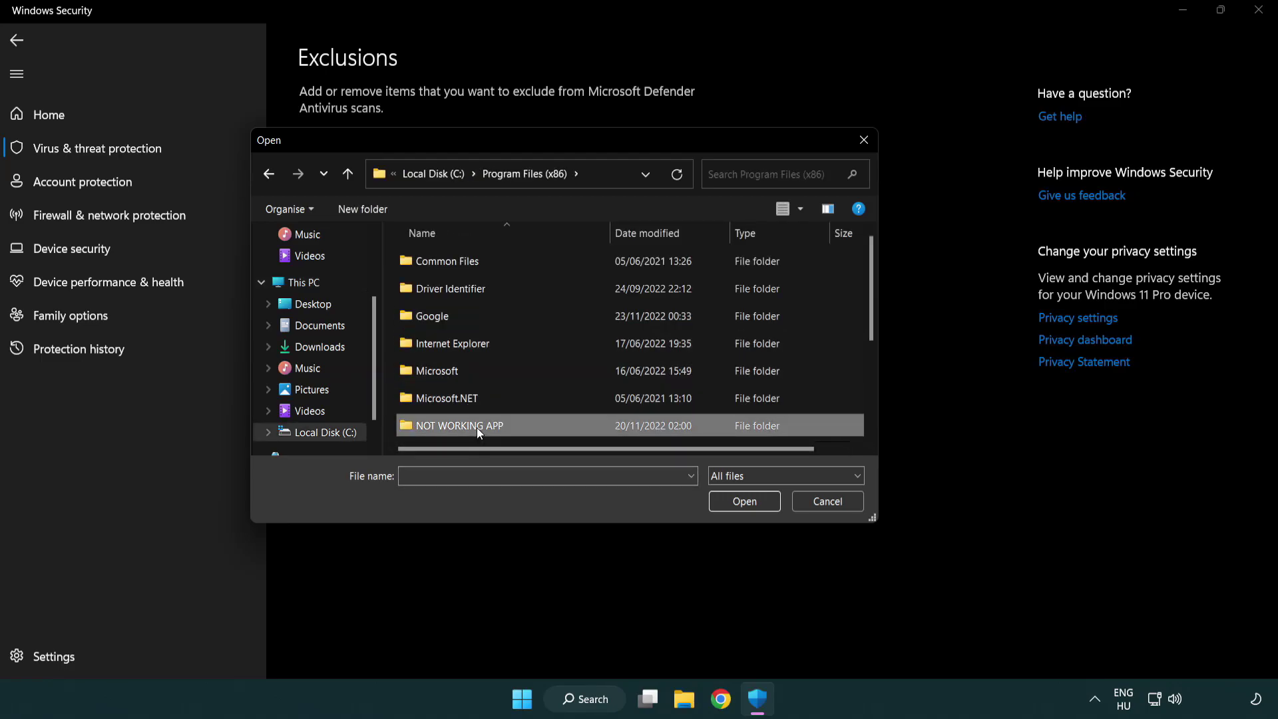
click(451, 260)
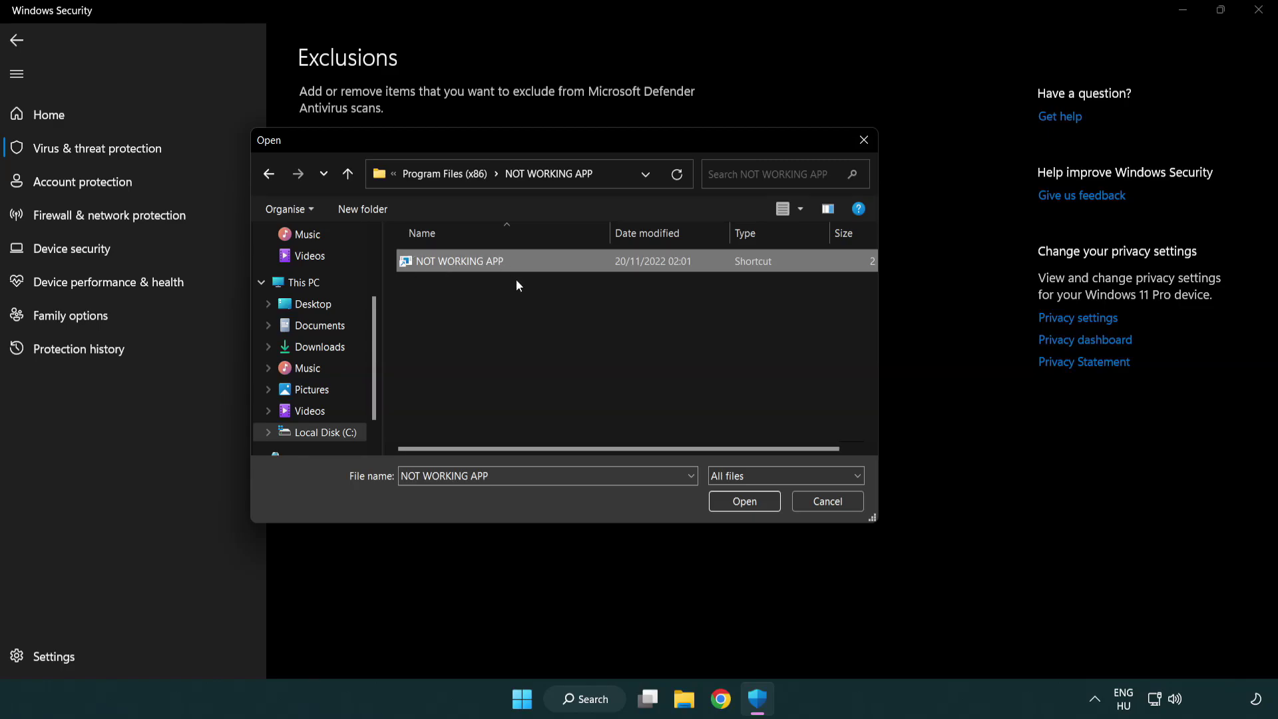
click(743, 510)
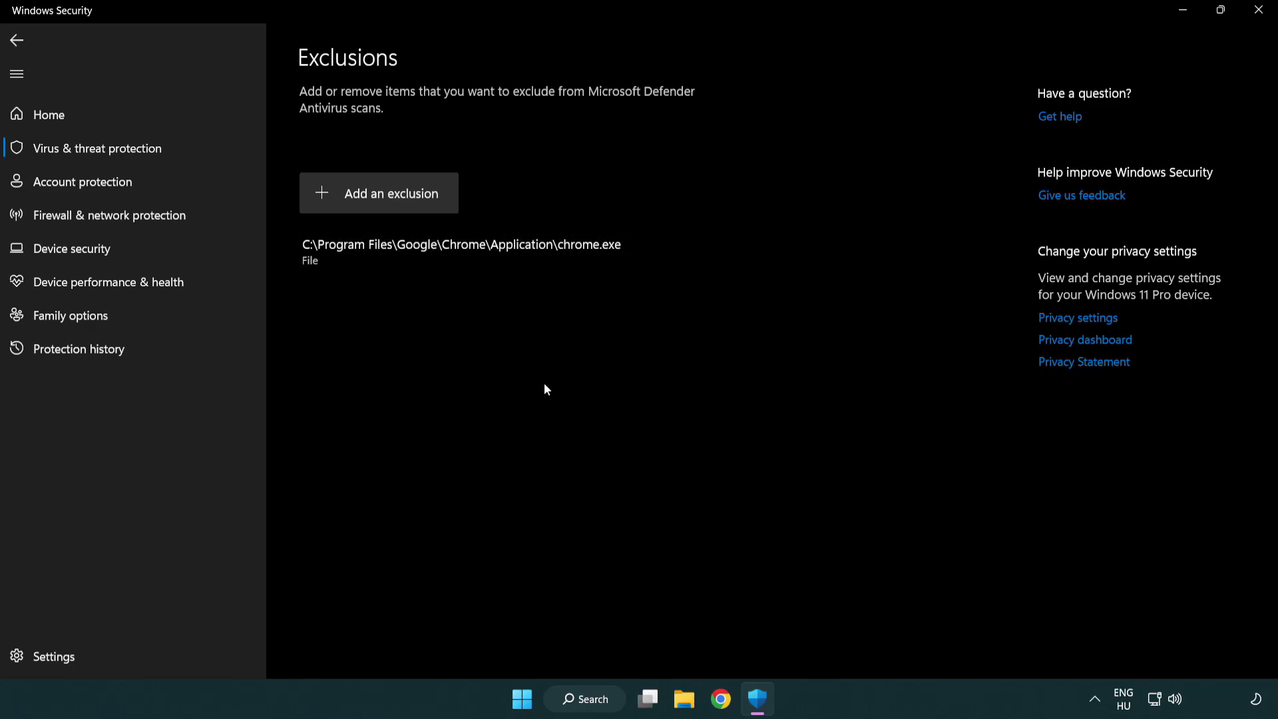
Step: Close Windows Security and show the Start menu's Sleep, Shut down and Restart options
click(1260, 13)
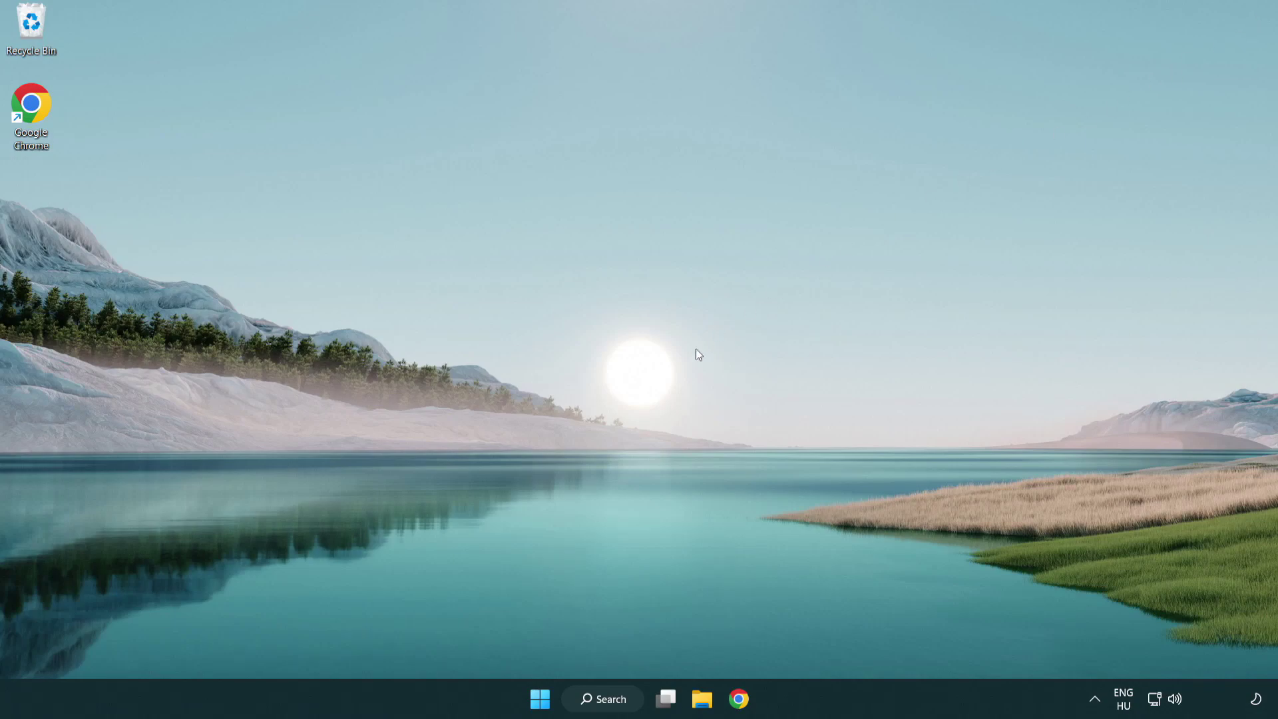
click(526, 701)
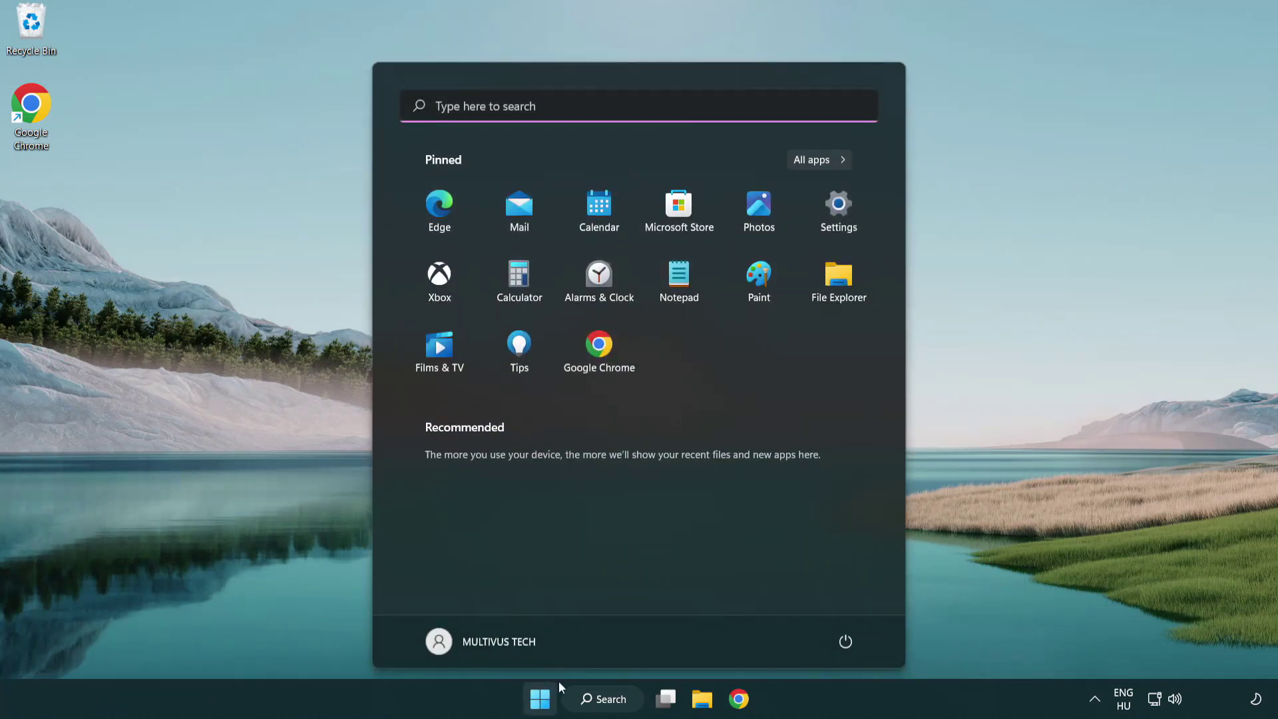
click(847, 640)
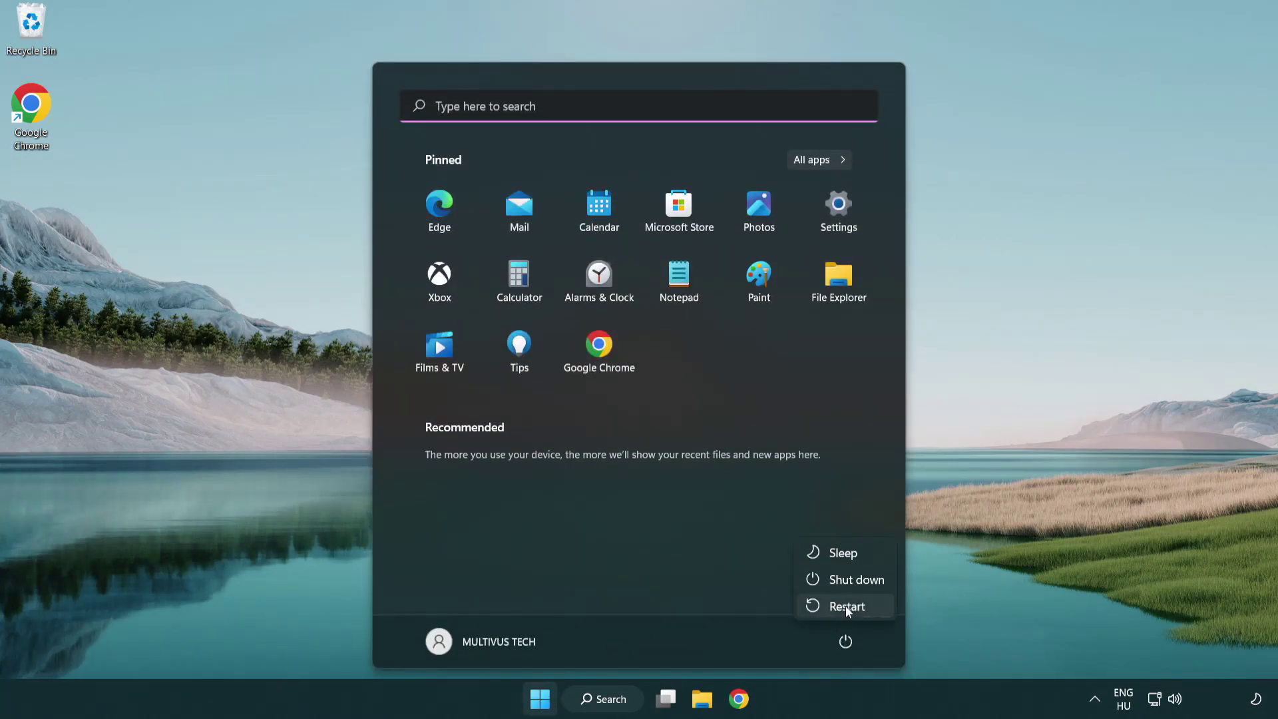